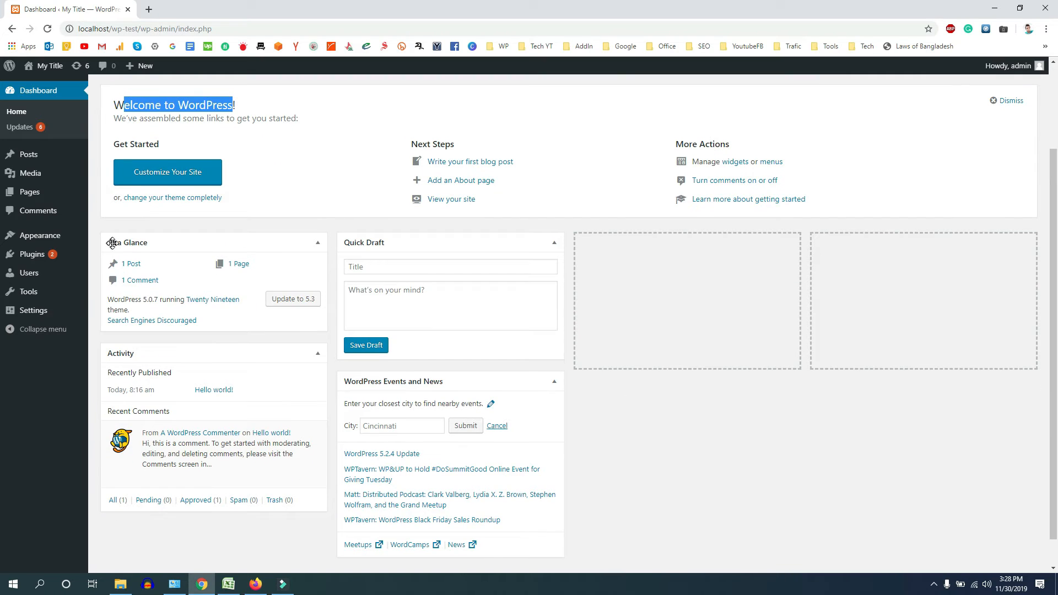
- Hide the At a Glance box on the dashboard and show it again
scroll(118, 243, "up", 2)
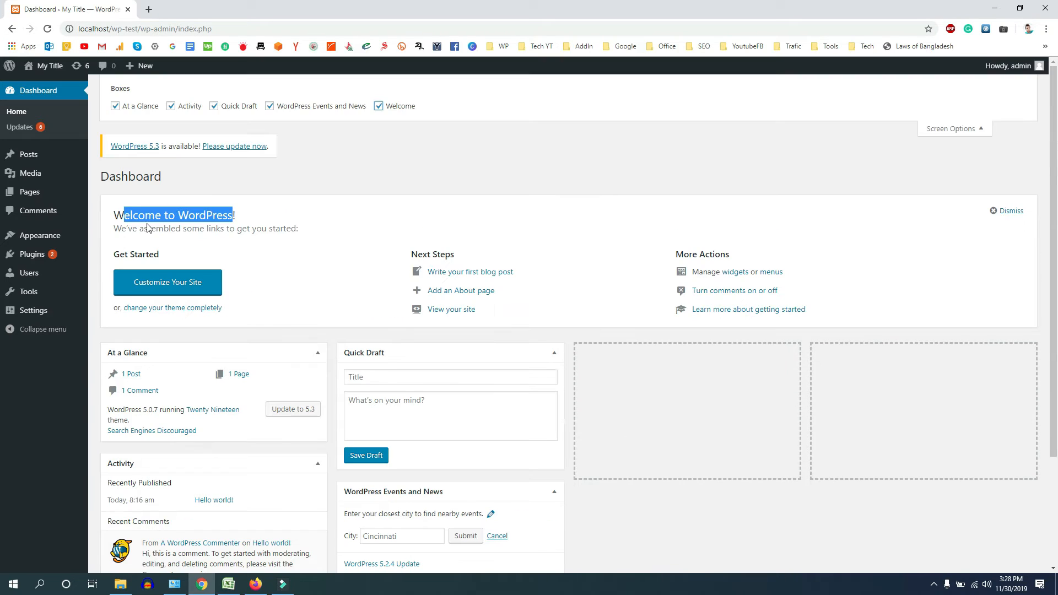
left_click(116, 107)
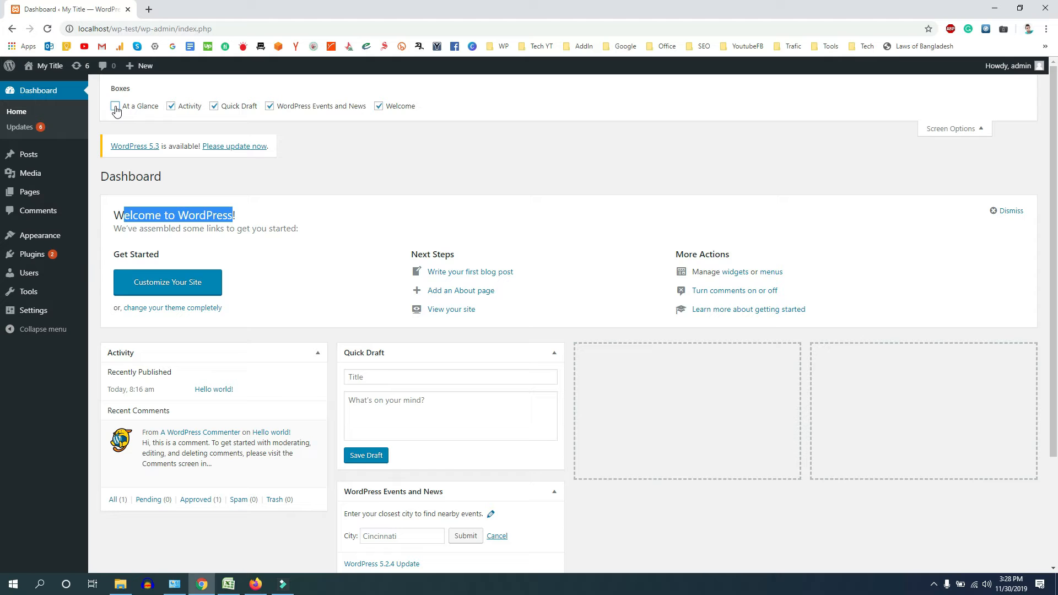
left_click(115, 106)
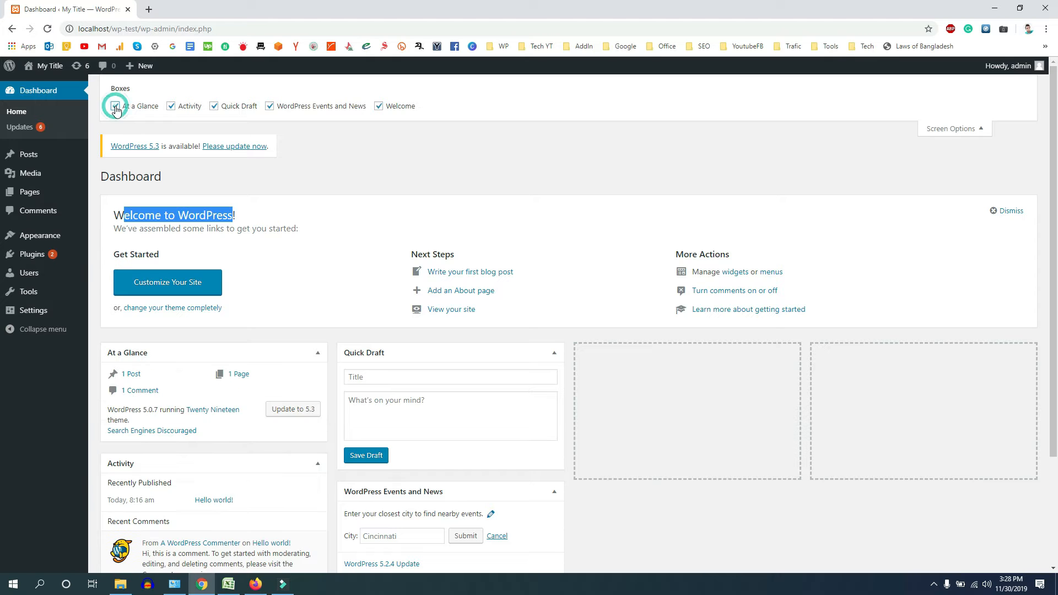
left_click(357, 269)
scroll(355, 271, "down", 3)
scroll(314, 300, "up", 3)
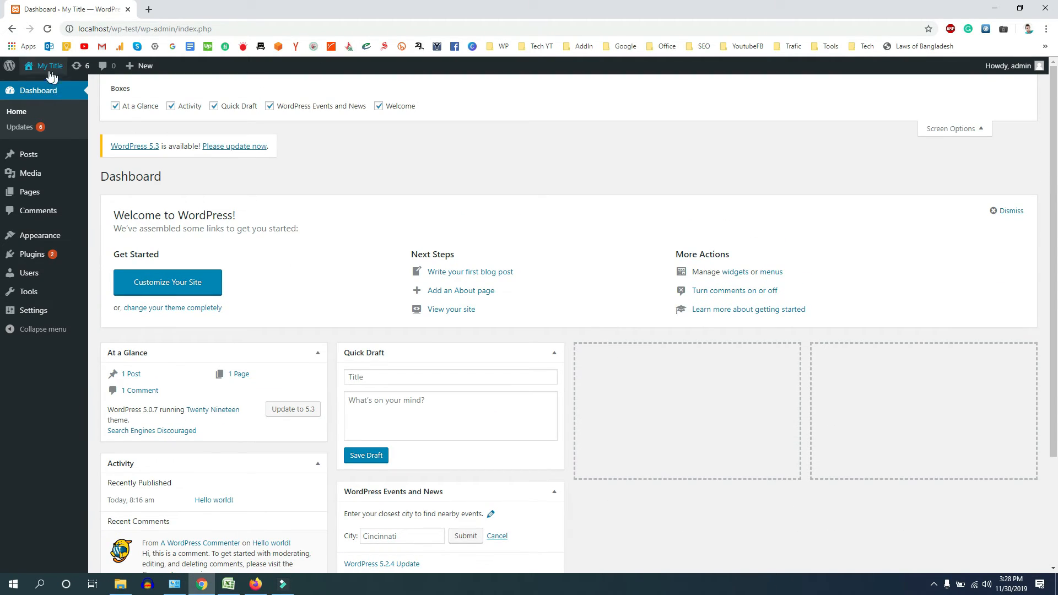
- Open the General settings and set the Site Title to "Tech Master"
mouse_move(55, 75)
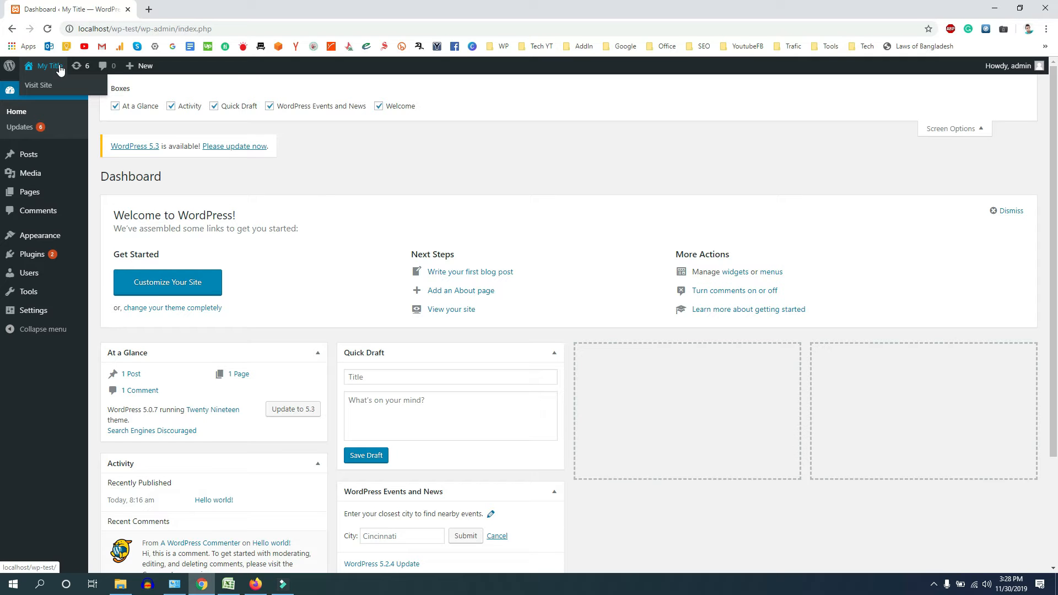
left_click(28, 313)
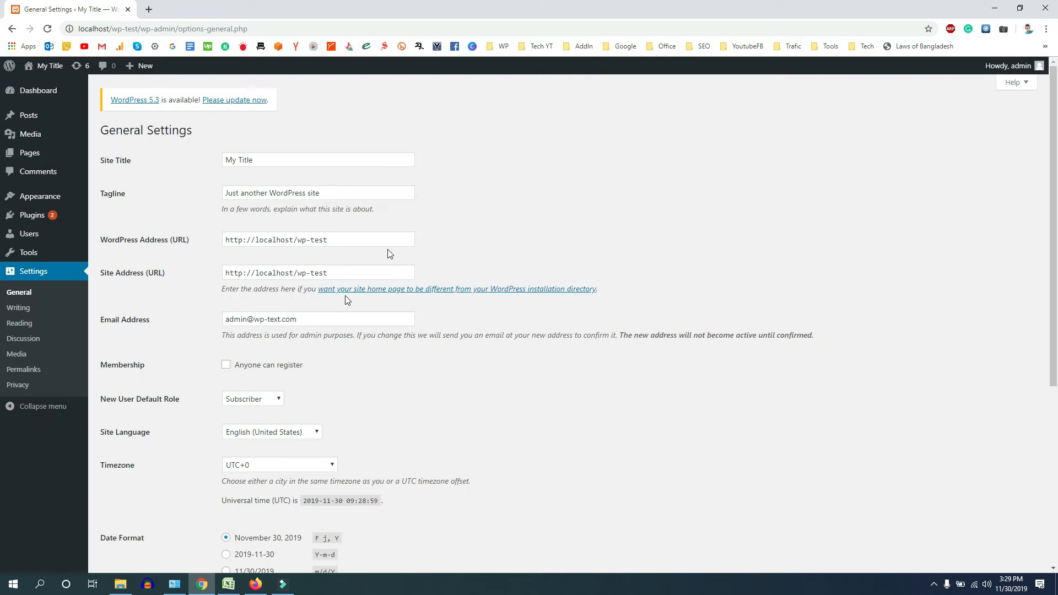
triple_click(262, 161)
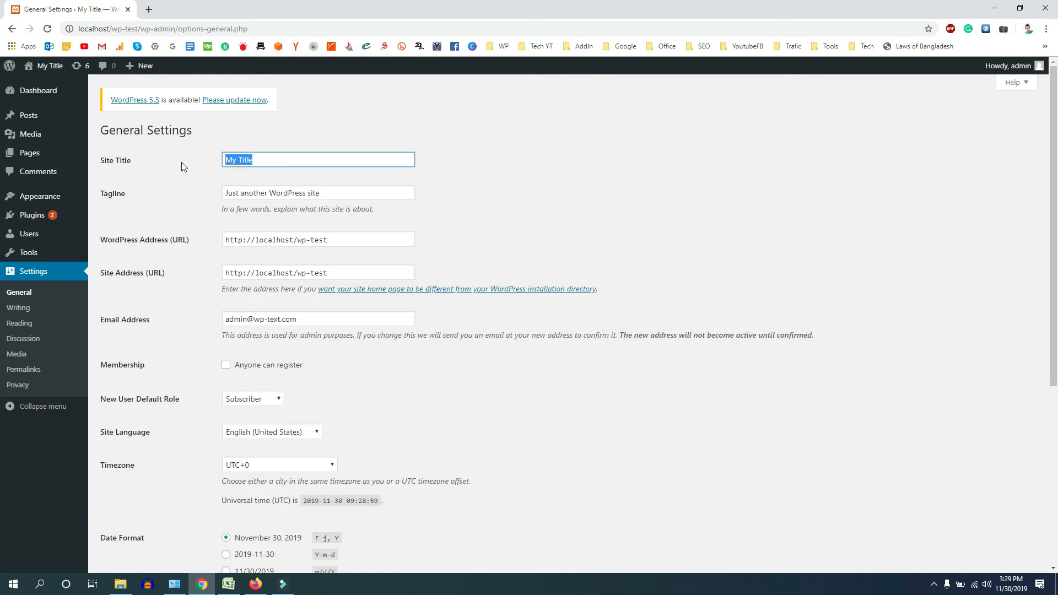
type("Tech Master")
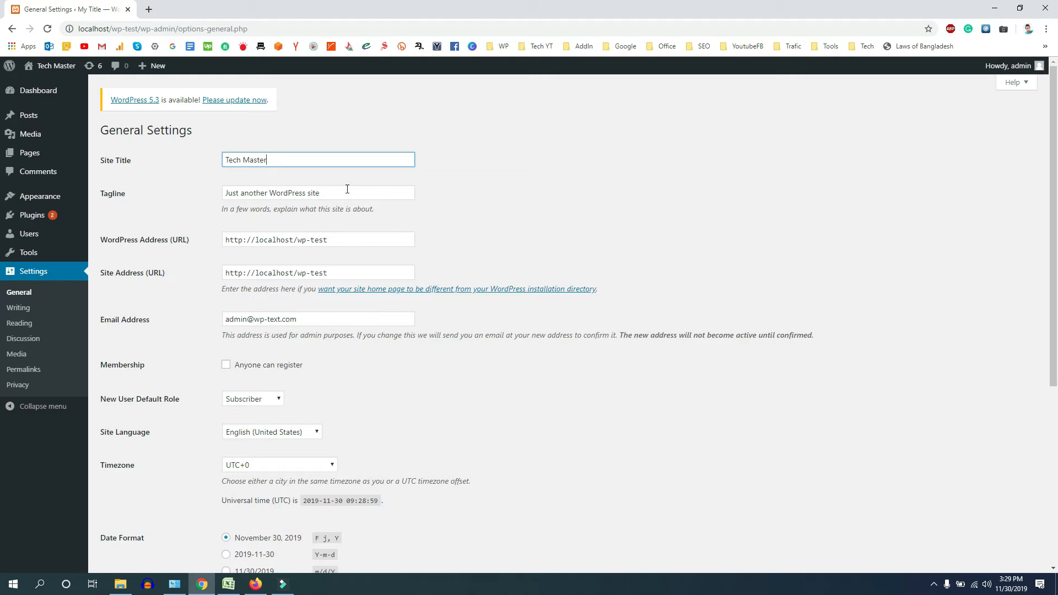
- Set the site's tagline to "gathering tech info....", correcting the misspelled first word with the spelling suggestion
left_click_drag(345, 196, 177, 205)
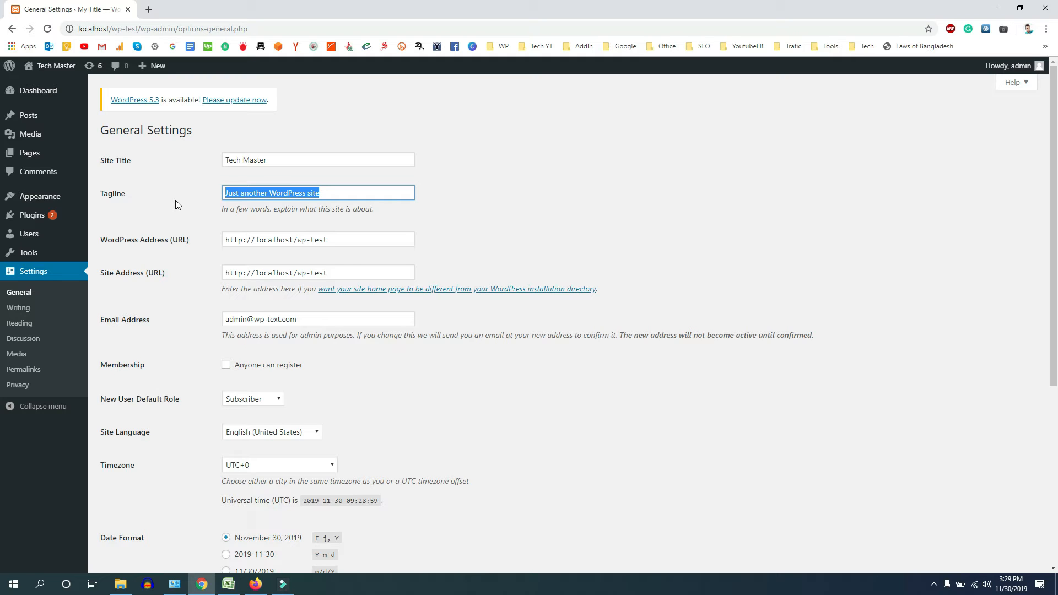
type("geth")
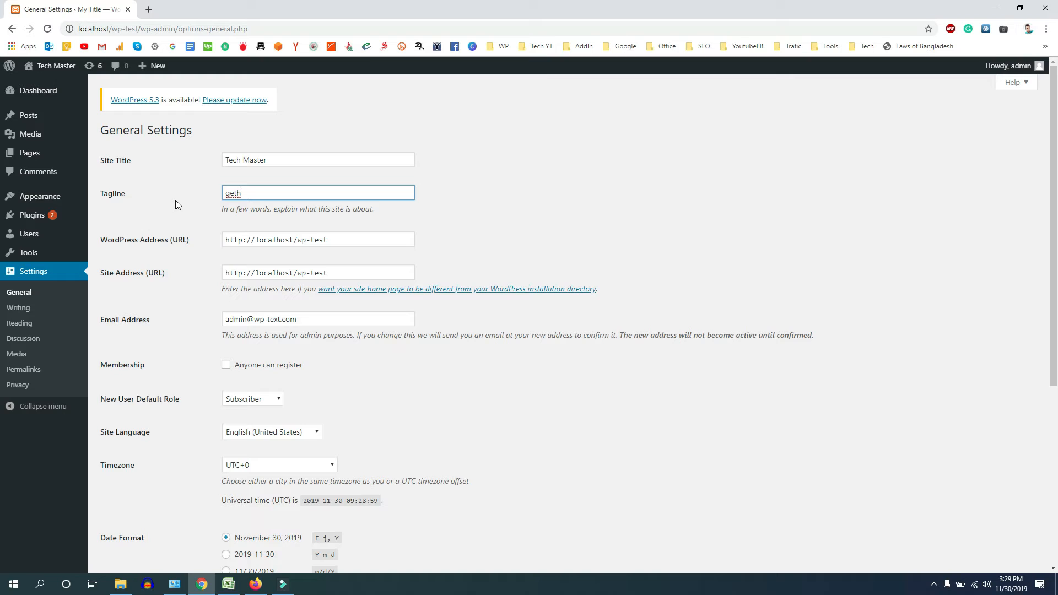
type("ering tech iu")
right_click(248, 191)
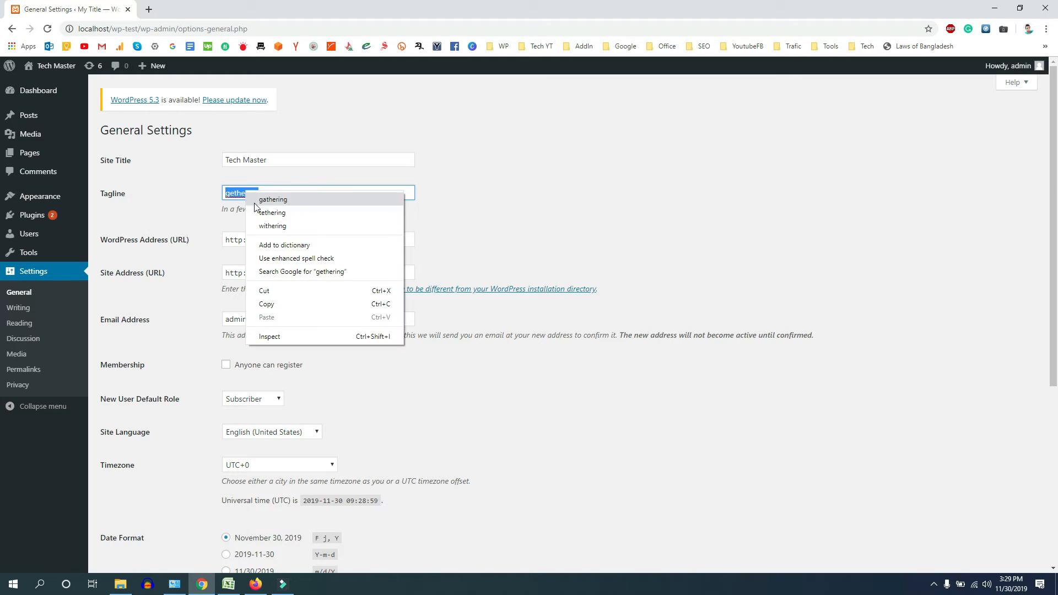
left_click(262, 200)
left_click(302, 192)
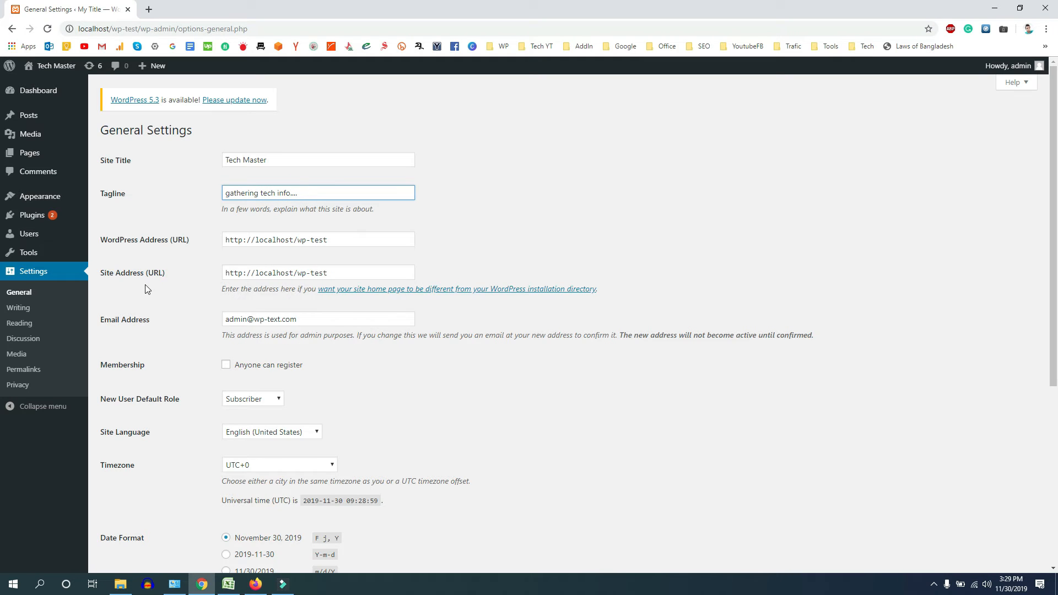
- Enable the "Anyone can register" membership option and disable it again
scroll(270, 300, "down", 3)
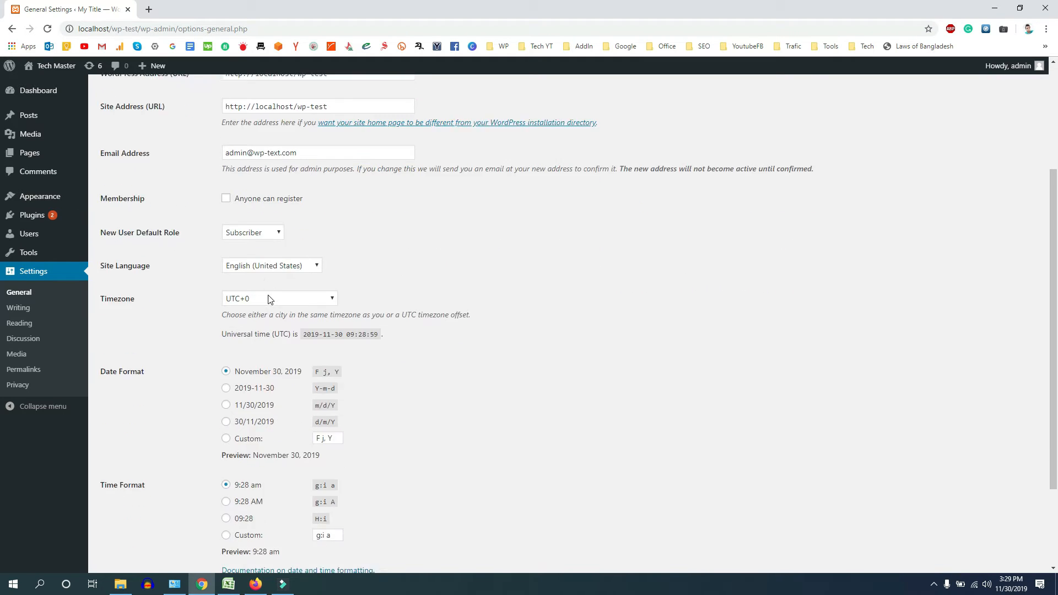
scroll(270, 299, "down", 2)
scroll(259, 513, "up", 5)
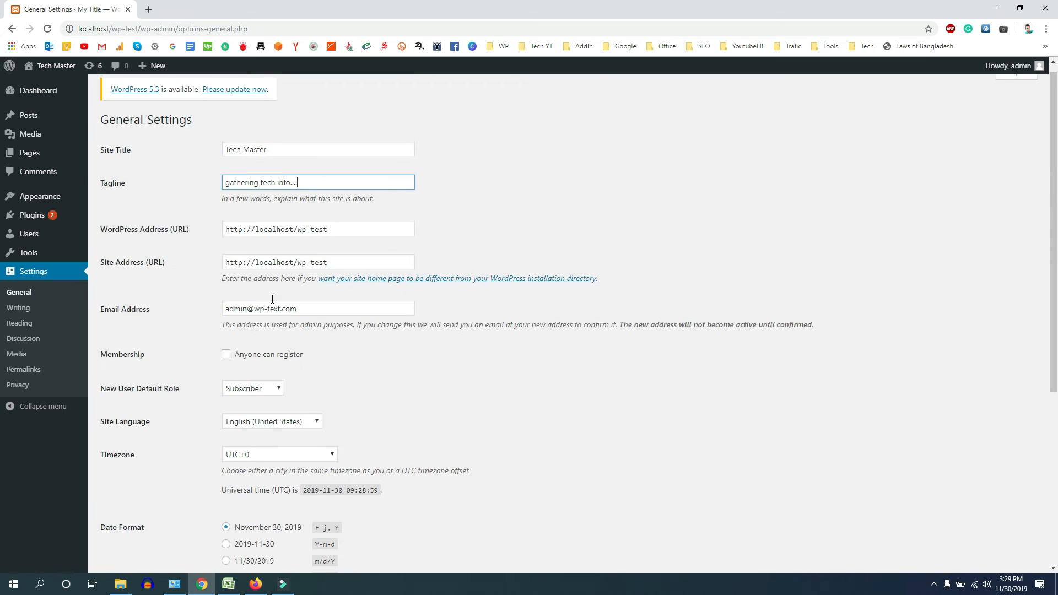
scroll(272, 299, "down", 2)
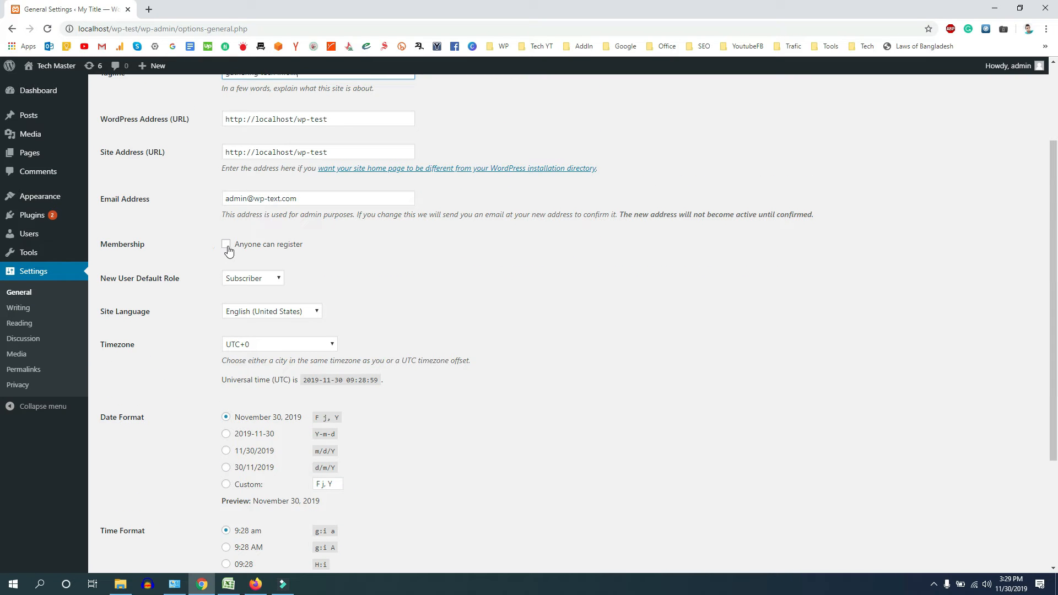
left_click(224, 246)
left_click(224, 246)
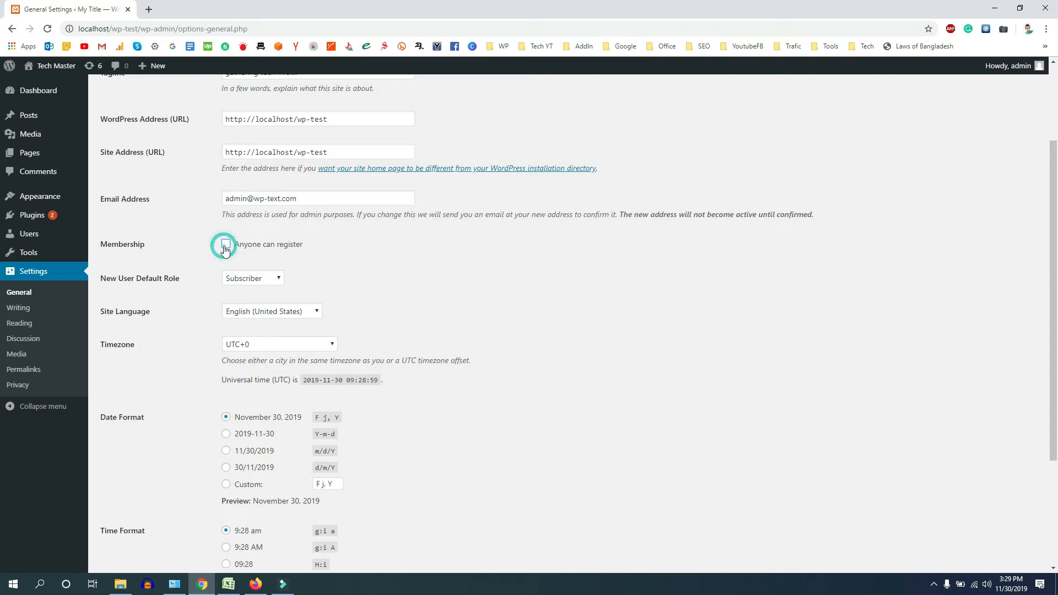
- Examine the choices for New User Default Role, Site Language and Timezone, and the remaining date and time settings
left_click(248, 280)
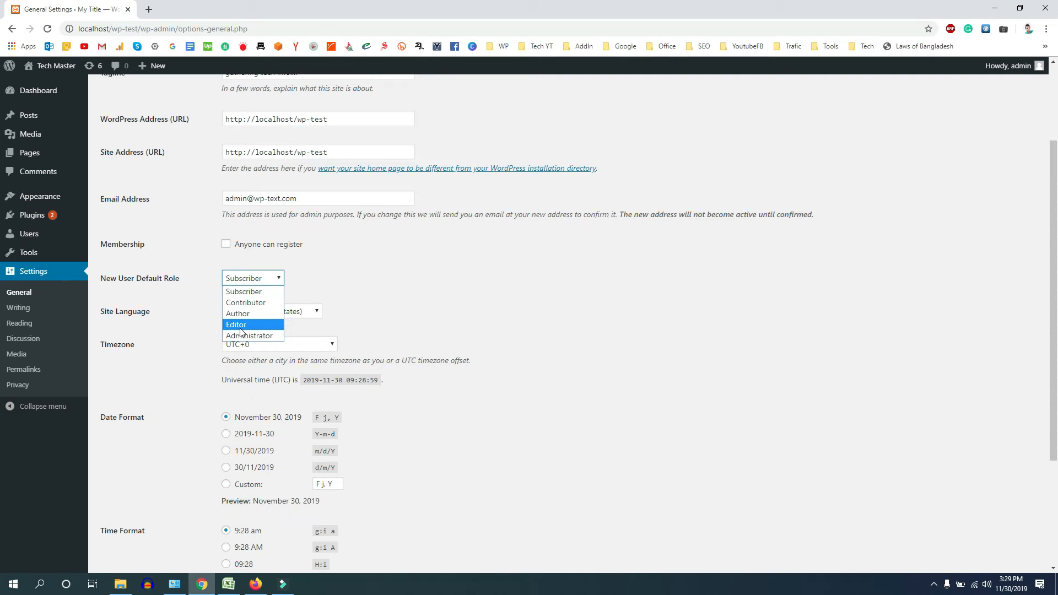
left_click(423, 298)
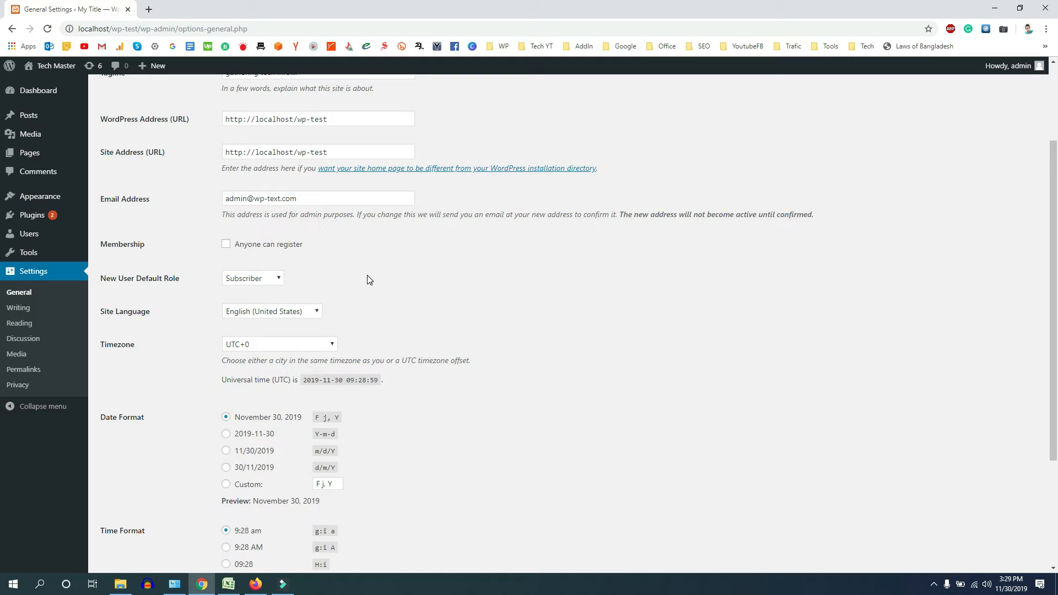
left_click(273, 312)
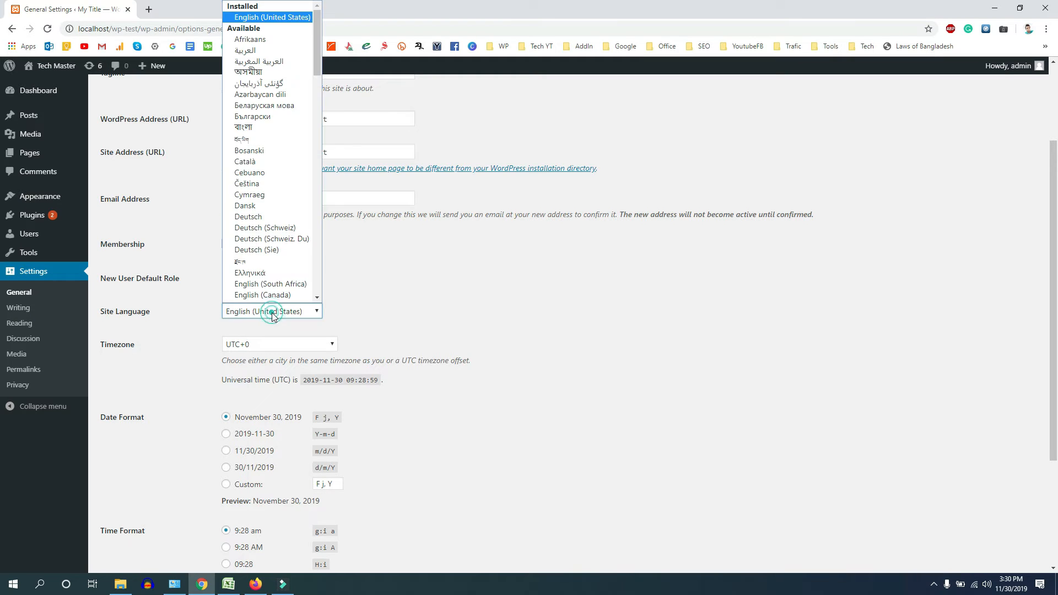
scroll(278, 44, "down", 1)
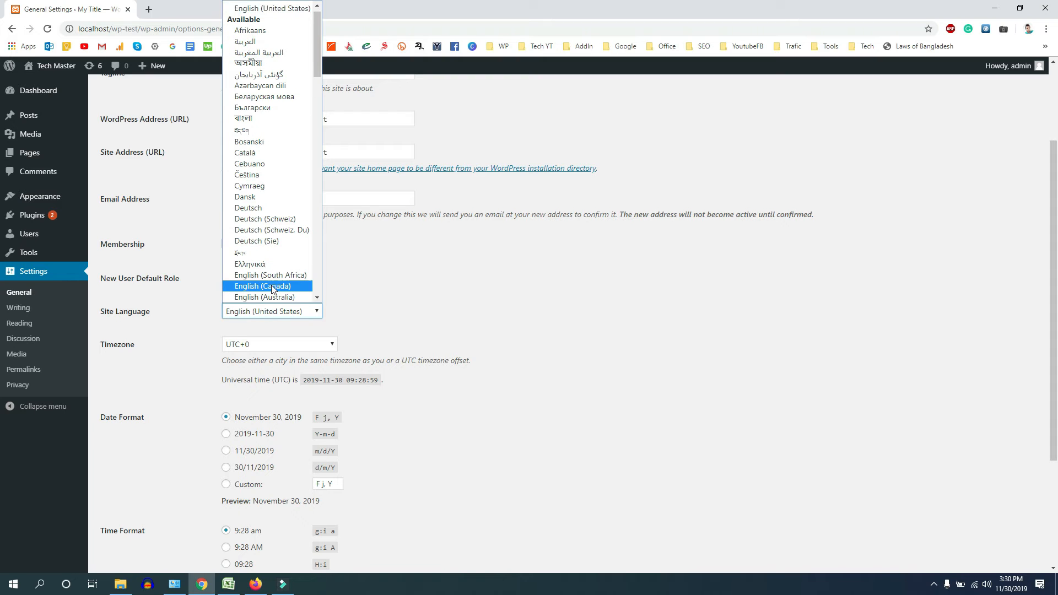
left_click(392, 299)
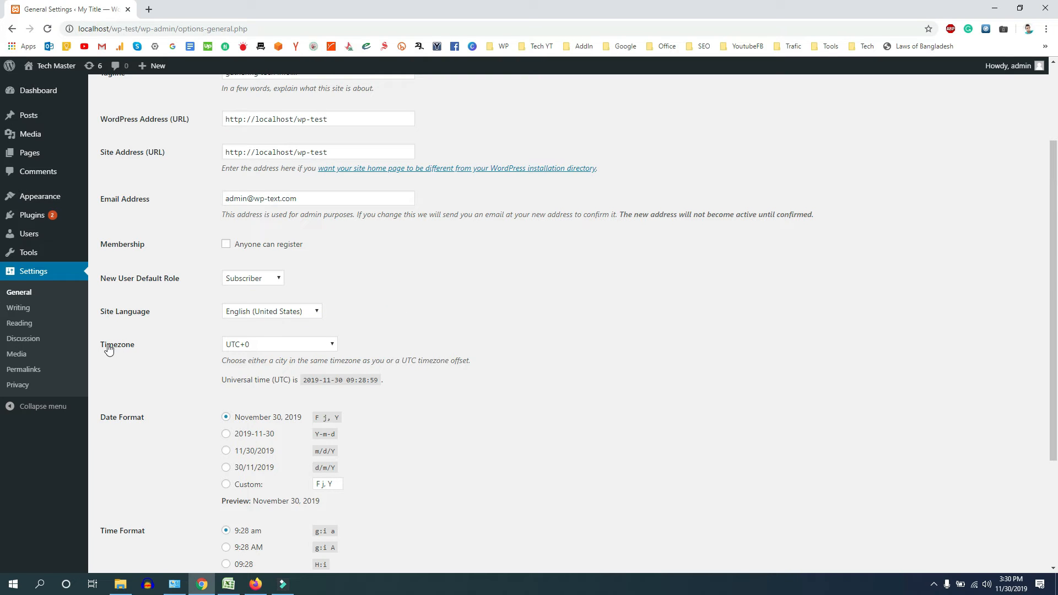
left_click(283, 345)
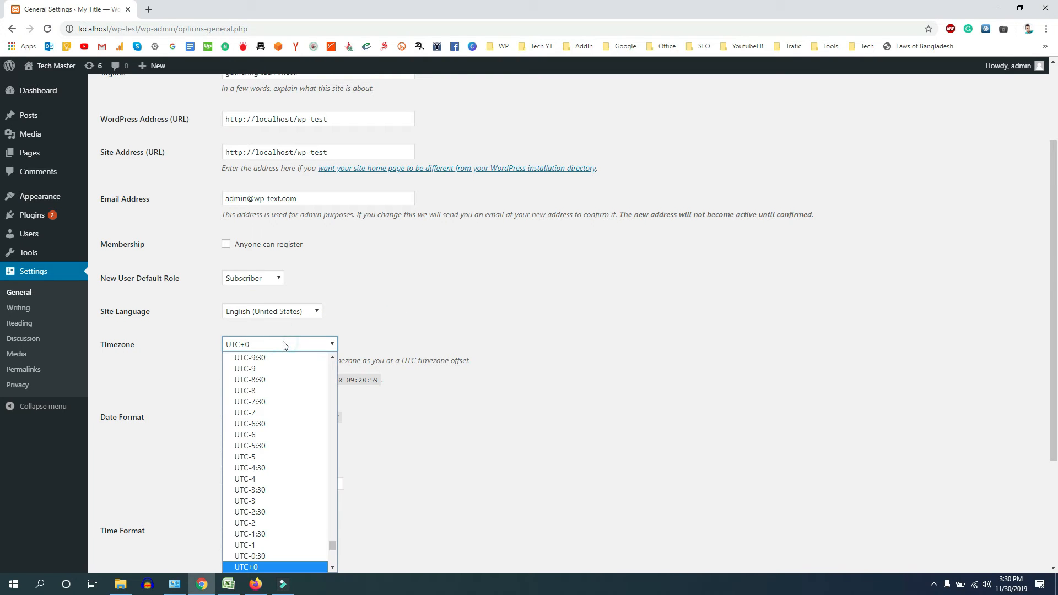
scroll(296, 419, "up", 10)
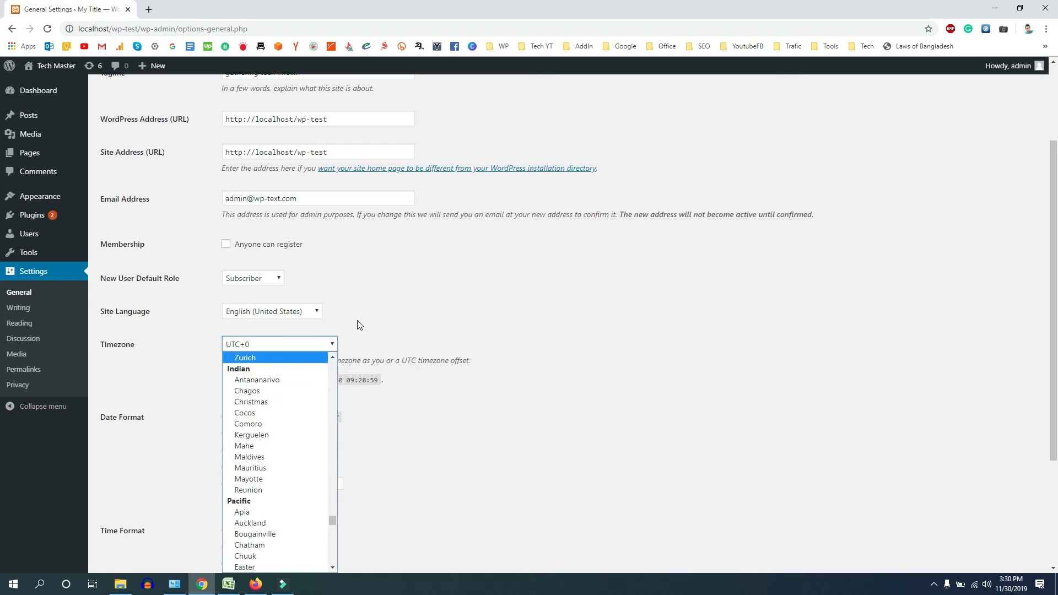
left_click(397, 309)
scroll(397, 309, "down", 3)
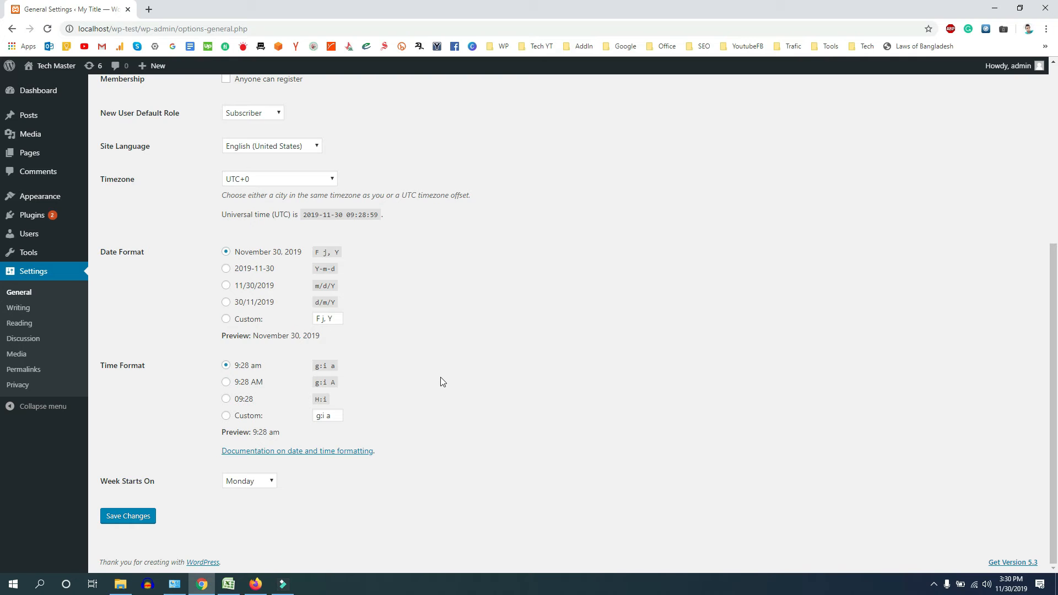
scroll(441, 381, "up", 5)
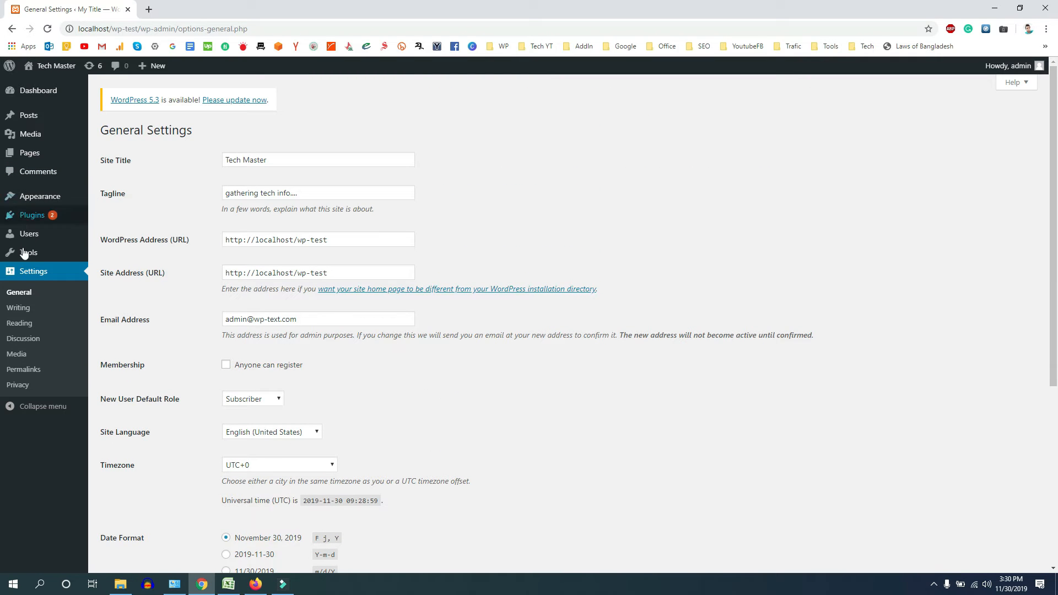
- In the Reading settings, make the homepage display a static page and check which pages are available for it
left_click(25, 325)
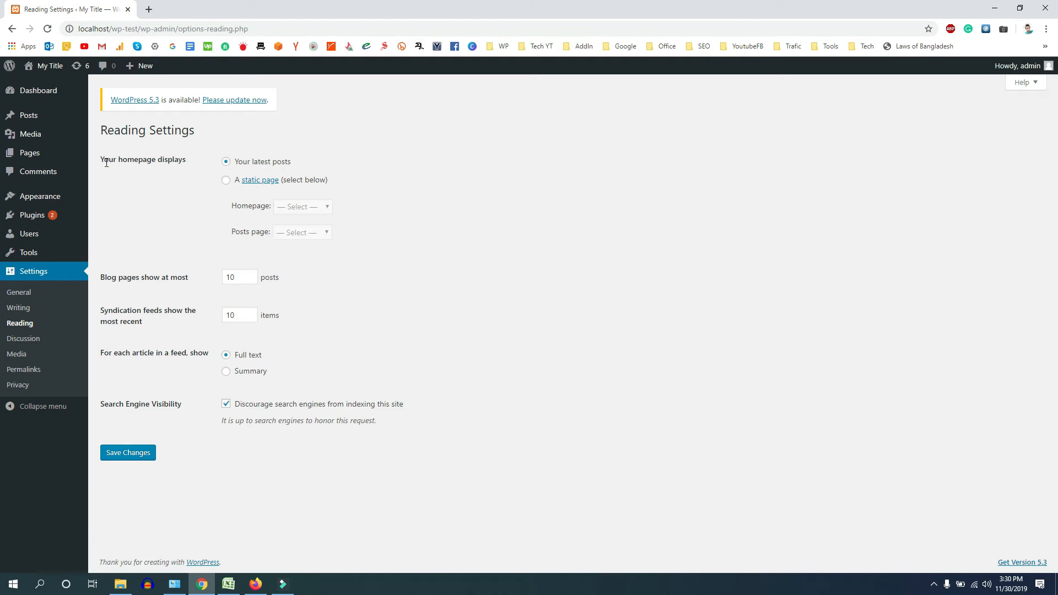
left_click_drag(105, 162, 186, 159)
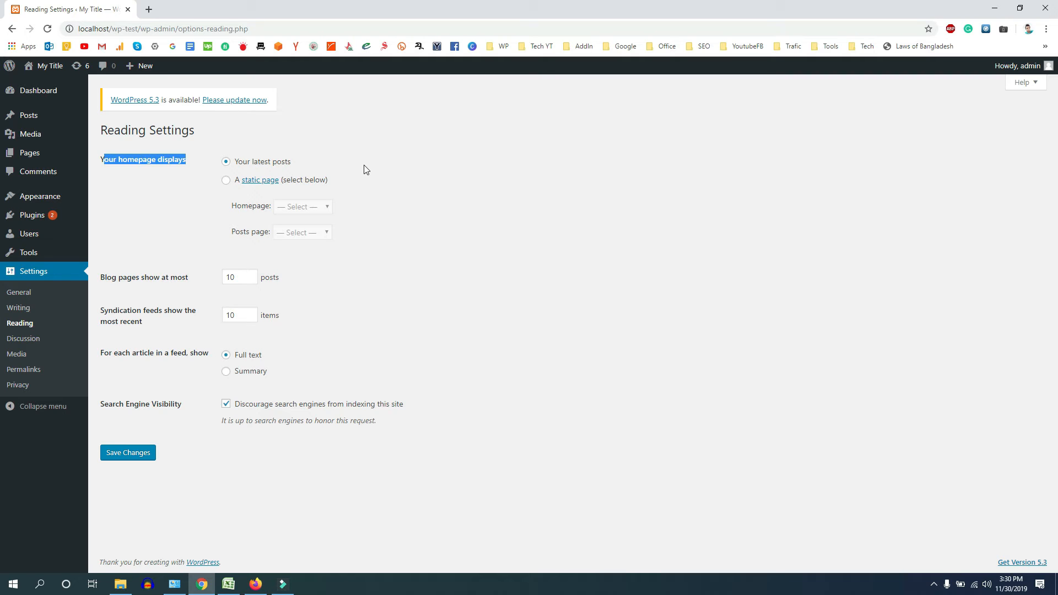
left_click(225, 181)
left_click(304, 208)
left_click(307, 209)
left_click(308, 208)
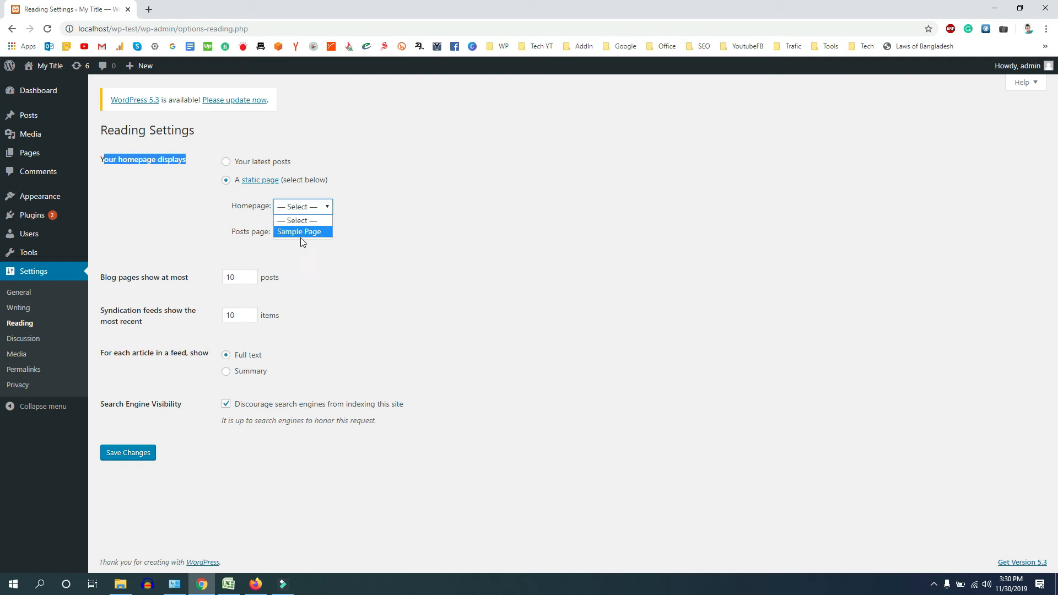
left_click(186, 238)
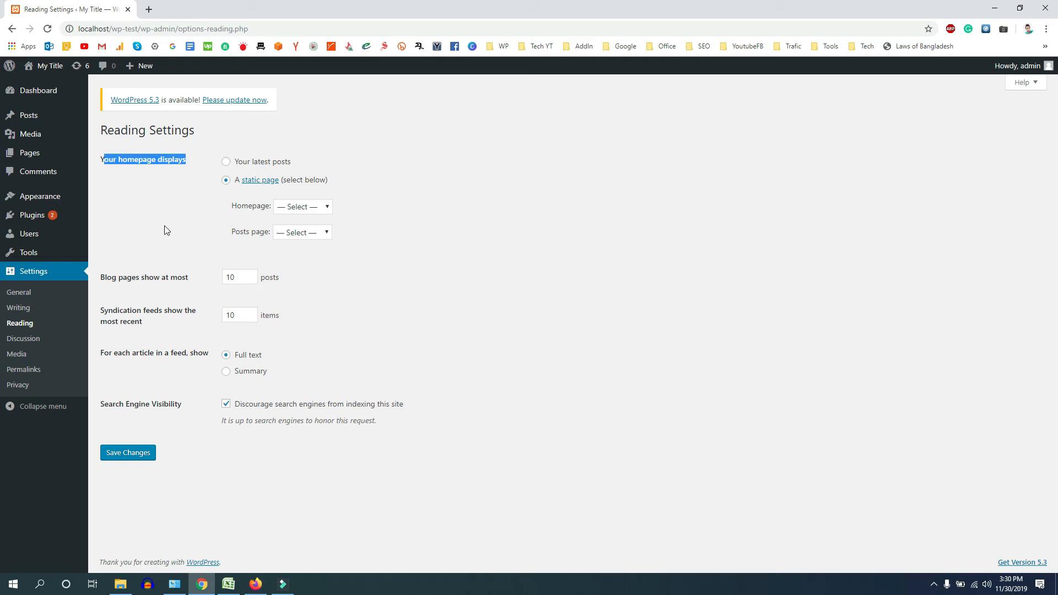
left_click(422, 207)
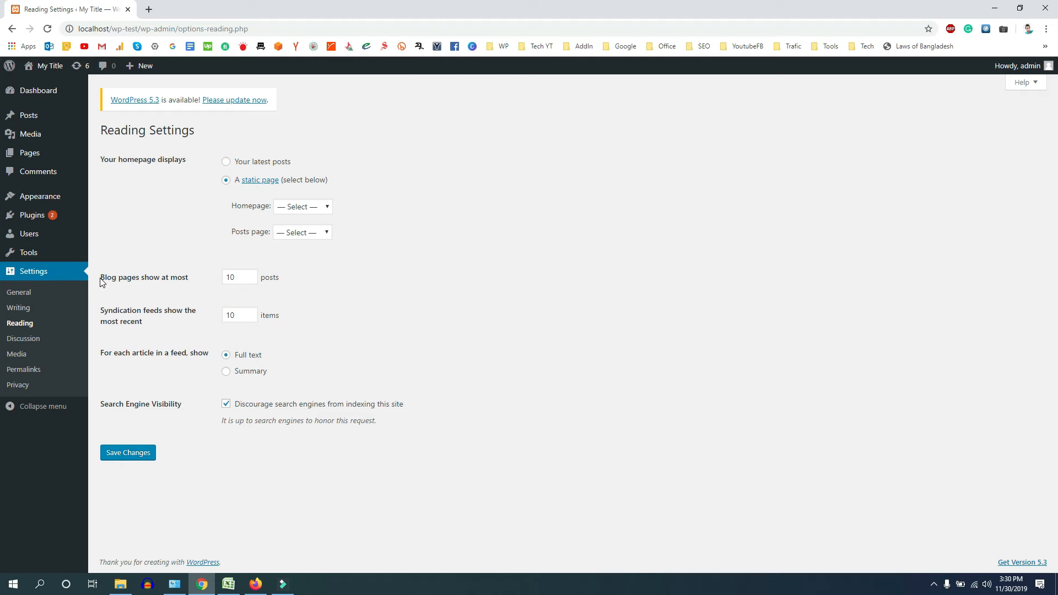
- Examine the Reading settings for the maximum number of posts on blog pages and for search engine visibility
left_click_drag(101, 282, 196, 281)
left_click(195, 280)
double_click(231, 276)
left_click(161, 274)
left_click(99, 406)
left_click_drag(125, 406, 259, 408)
left_click(288, 406)
left_click(227, 406)
left_click_drag(378, 425, 207, 432)
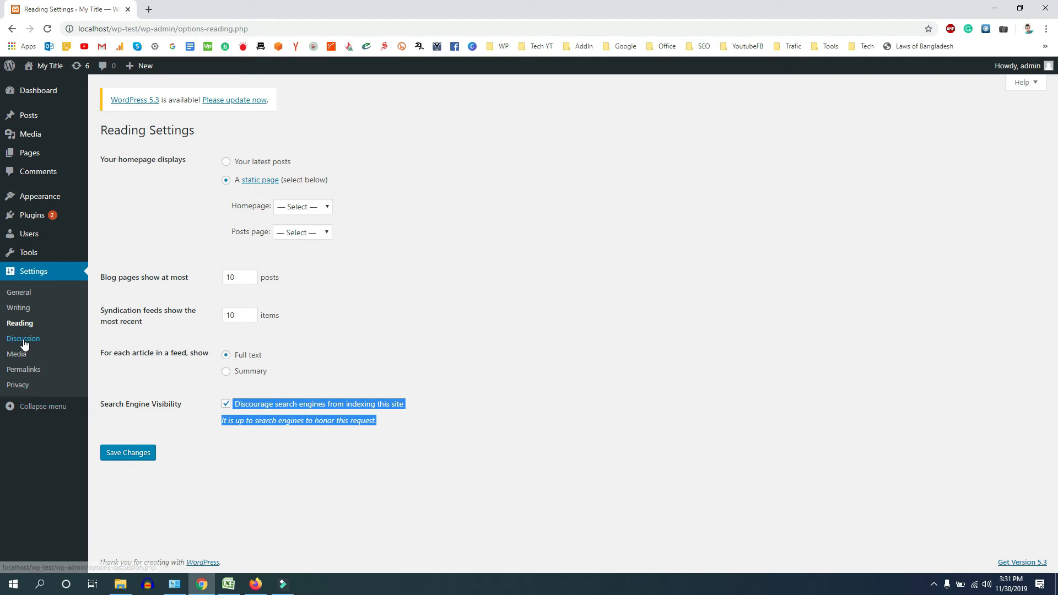
- Open the Permalink settings and choose the Post name URL structure
left_click(25, 373)
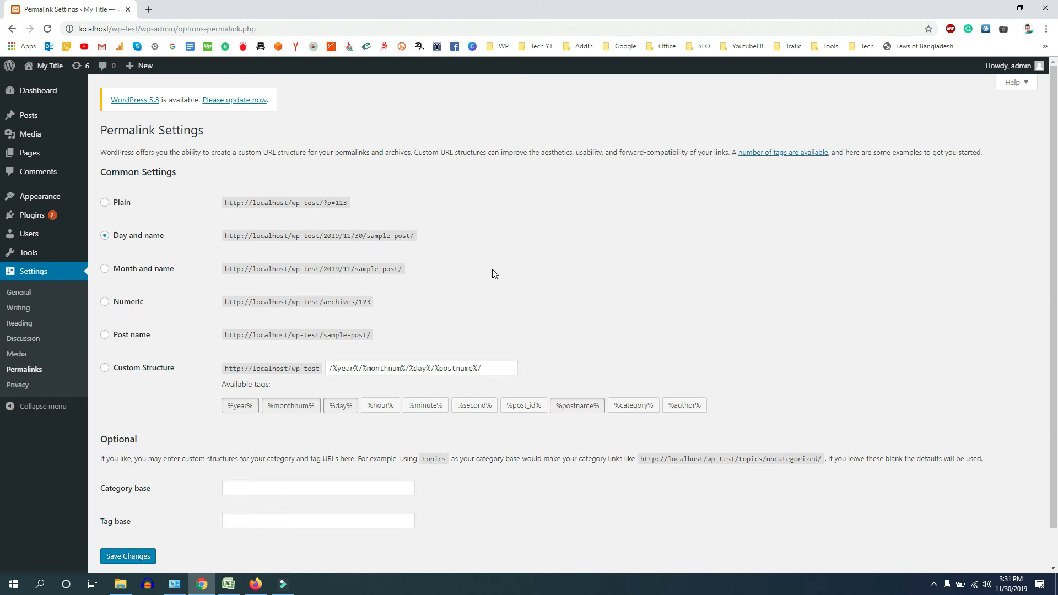
left_click(104, 338)
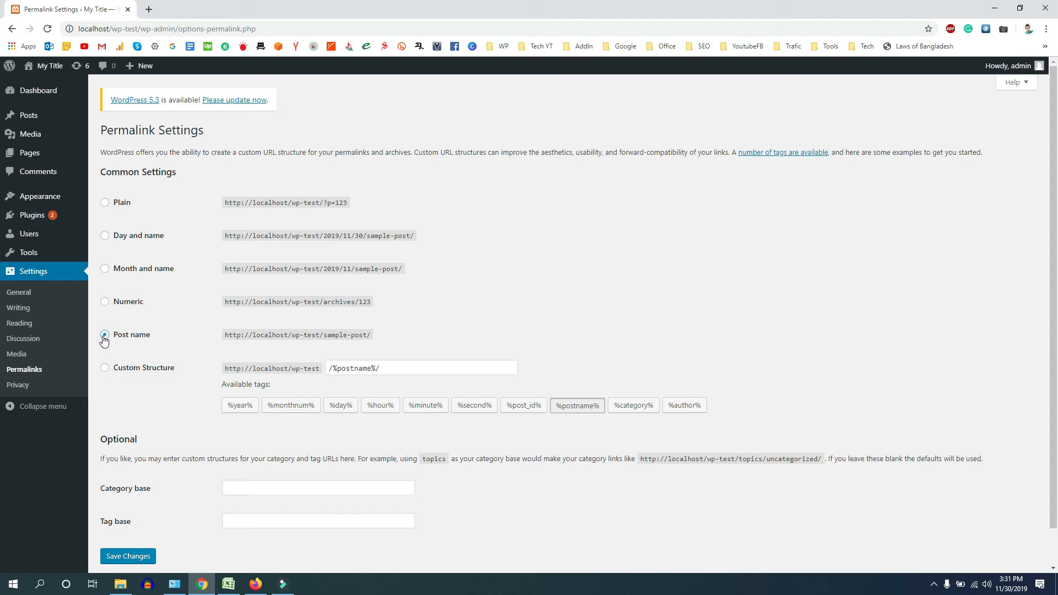
left_click_drag(379, 335, 208, 343)
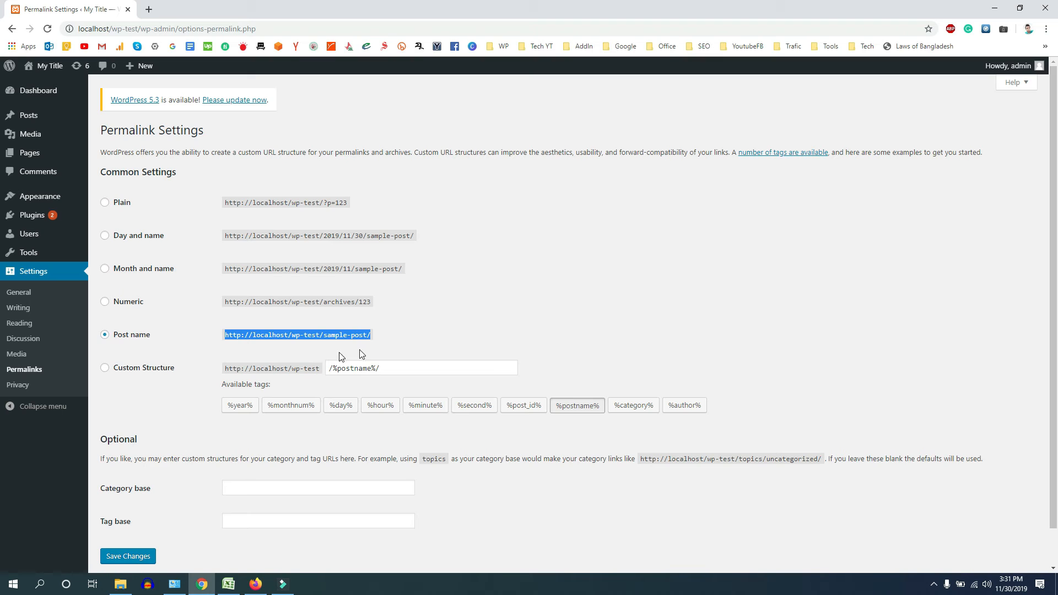
scroll(212, 377, "down", 1)
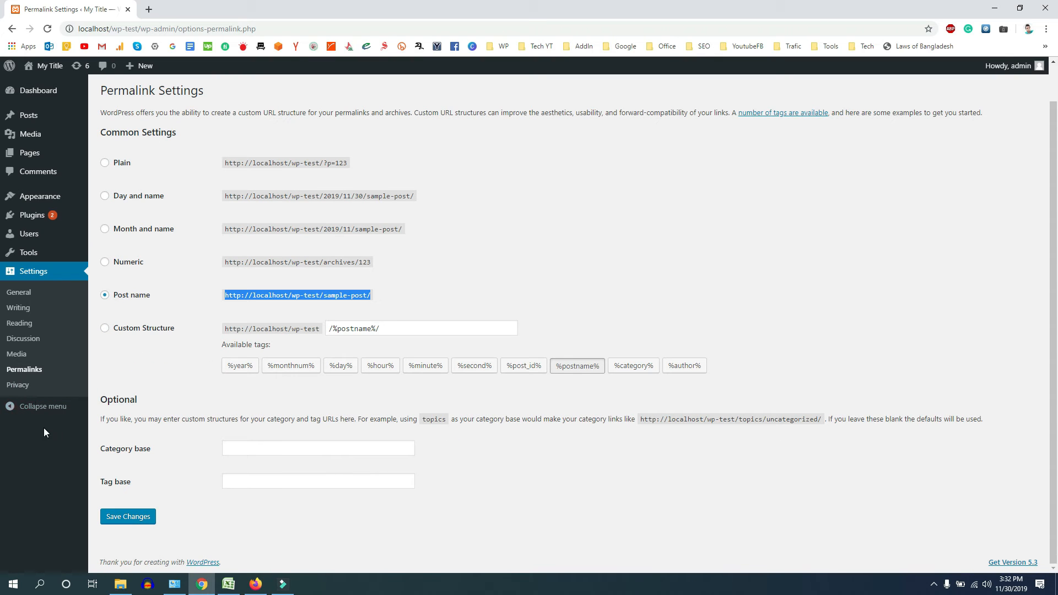
- Open the Users list and edit the profile of the admin account
mouse_move(39, 240)
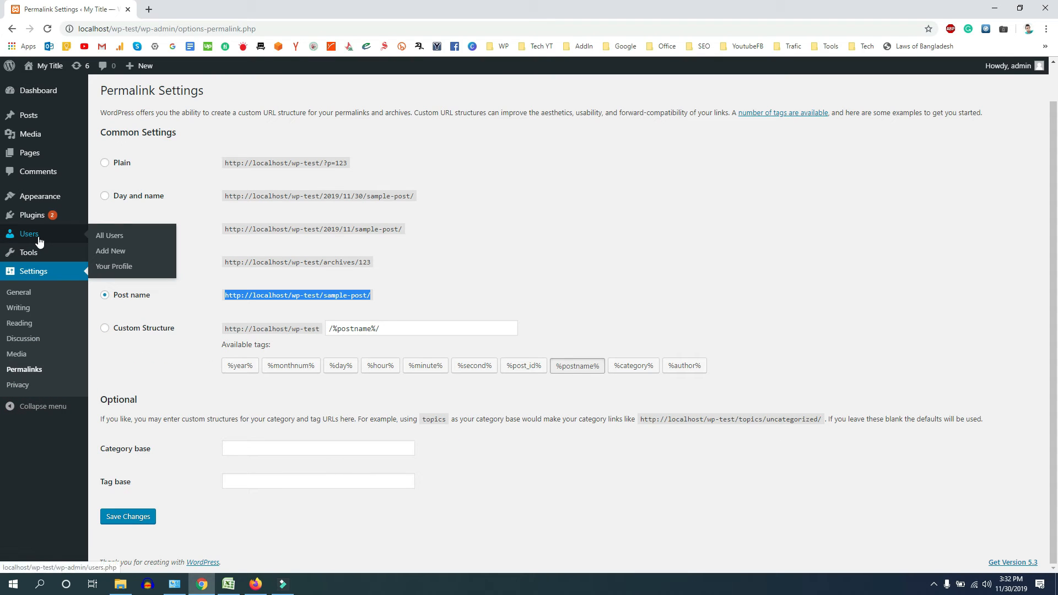
left_click(39, 240)
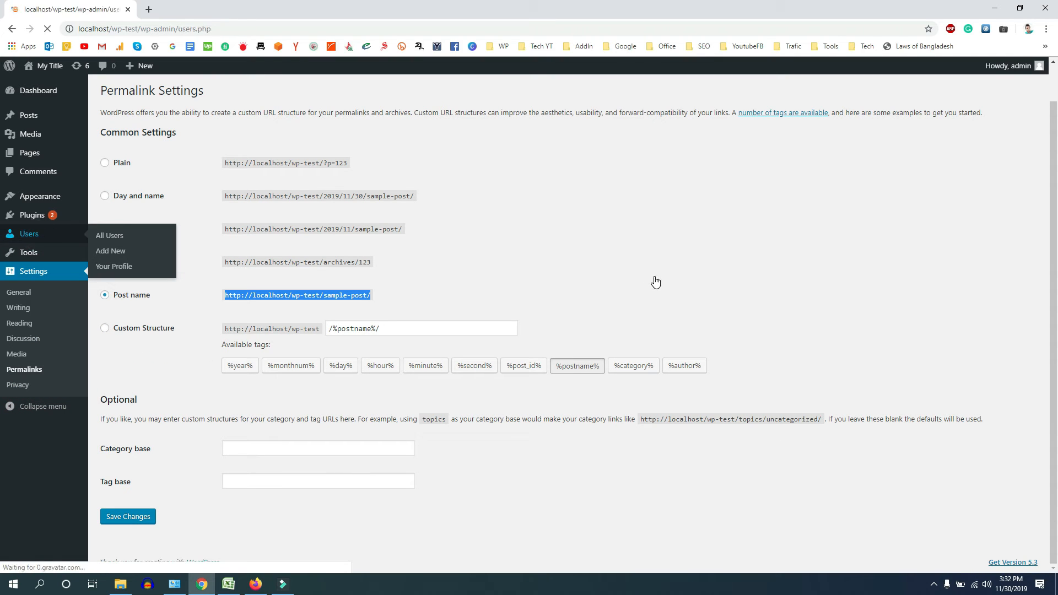
mouse_move(166, 204)
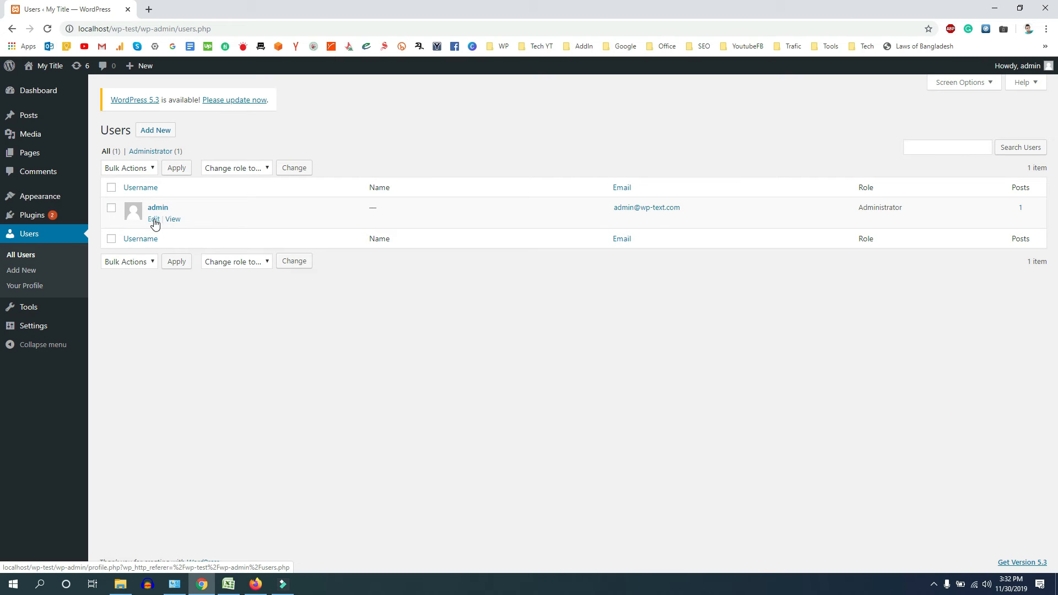
left_click(154, 219)
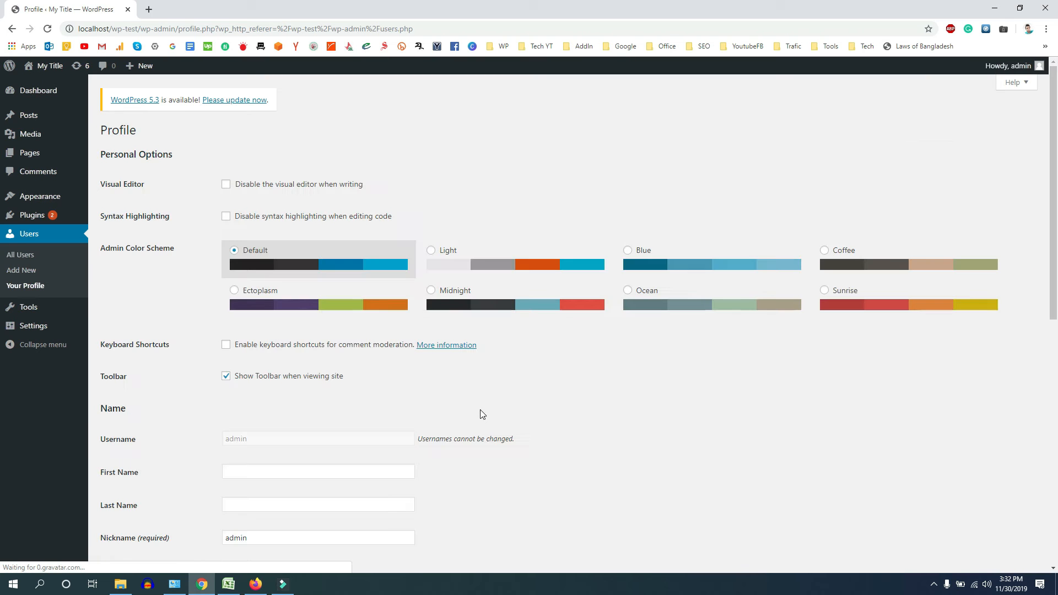
- Set the profile's First Name to "Tech" and Last Name to "Master"
scroll(355, 345, "down", 7)
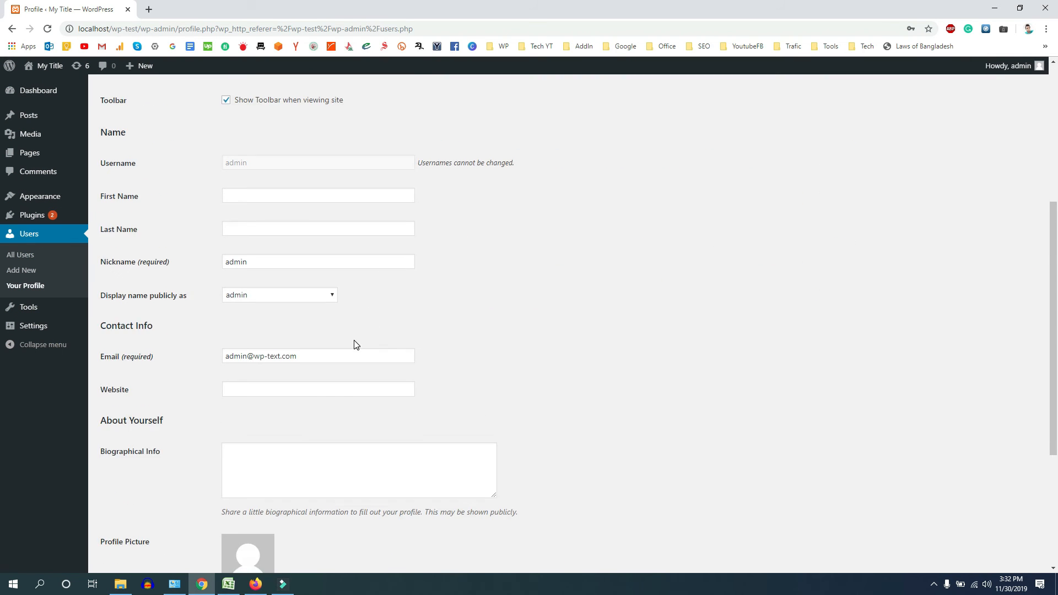
scroll(248, 283, "up", 3)
left_click(239, 254)
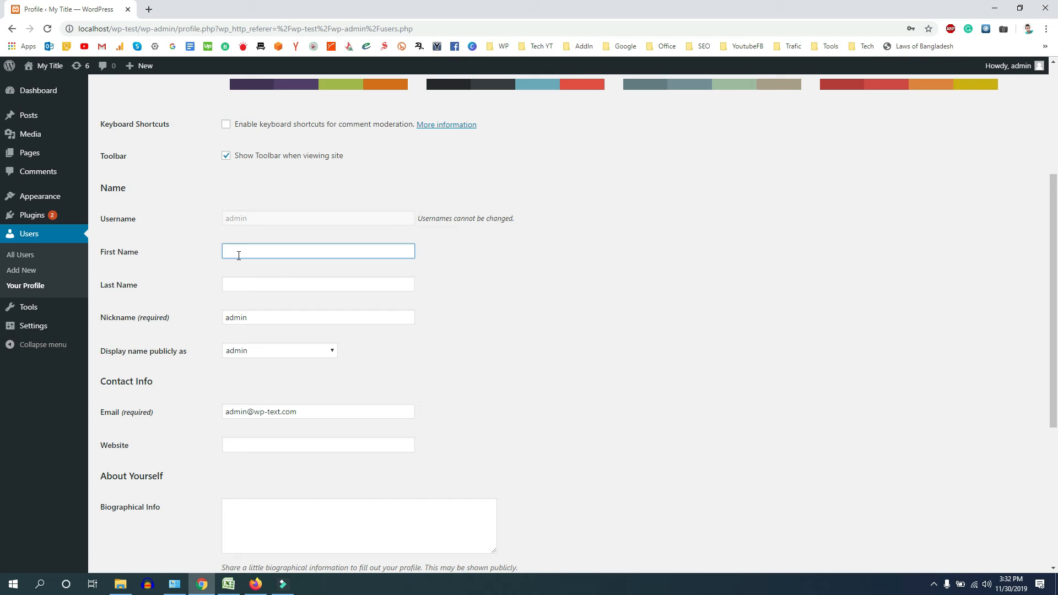
type("Tech")
left_click(237, 284)
type("Master")
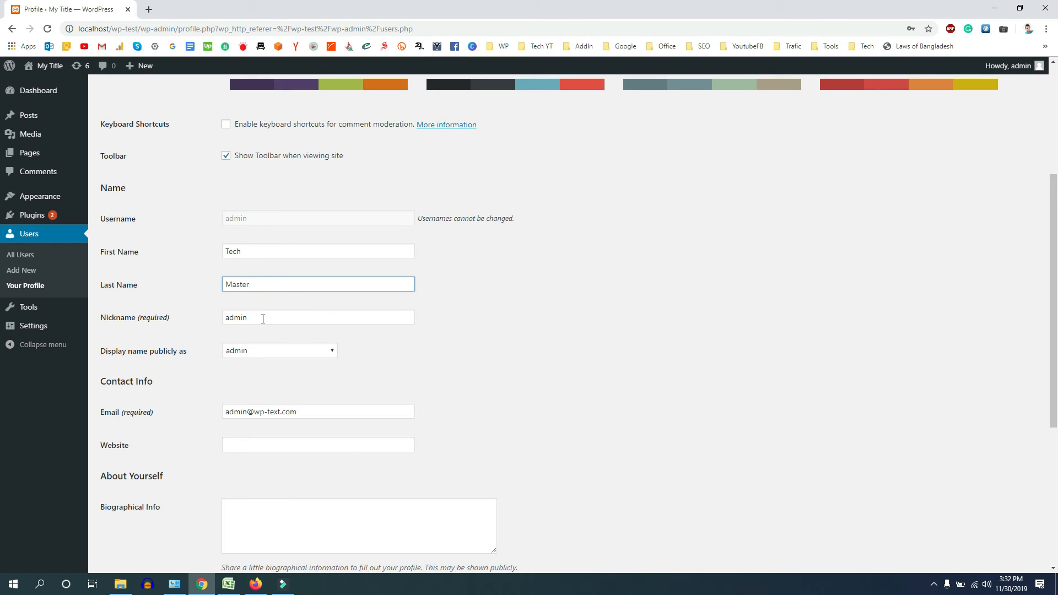
- Change the nickname to "TechMaster" and set the publicly displayed name to "Tech Master"
left_click(263, 319)
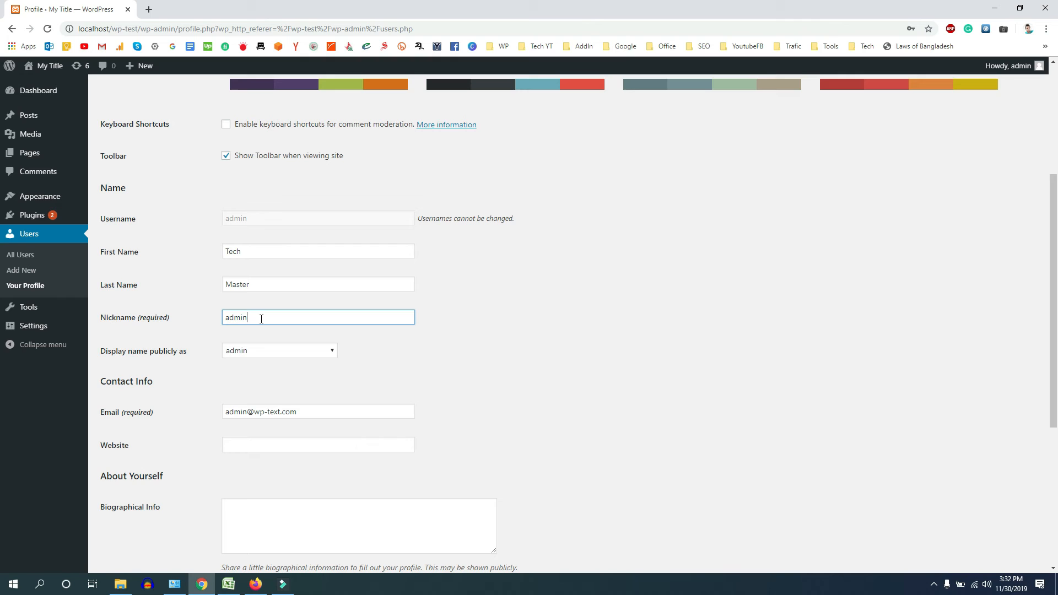
key("ctrl+a")
type("TechMaste")
left_click(272, 355)
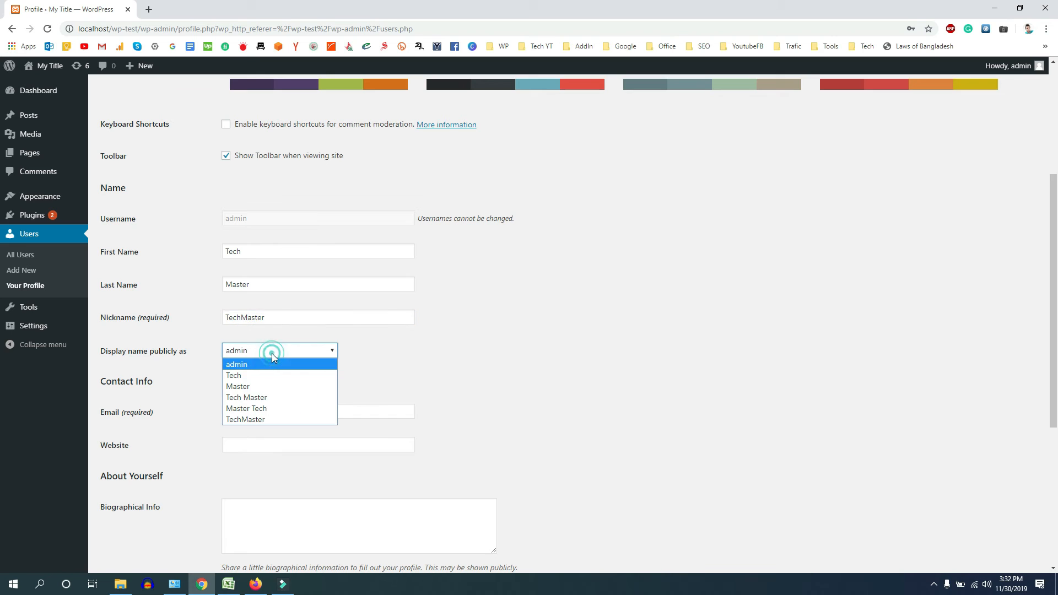
left_click(238, 399)
- Review the contact email and the remaining profile fields, and save the updated profile
scroll(507, 380, "down", 3)
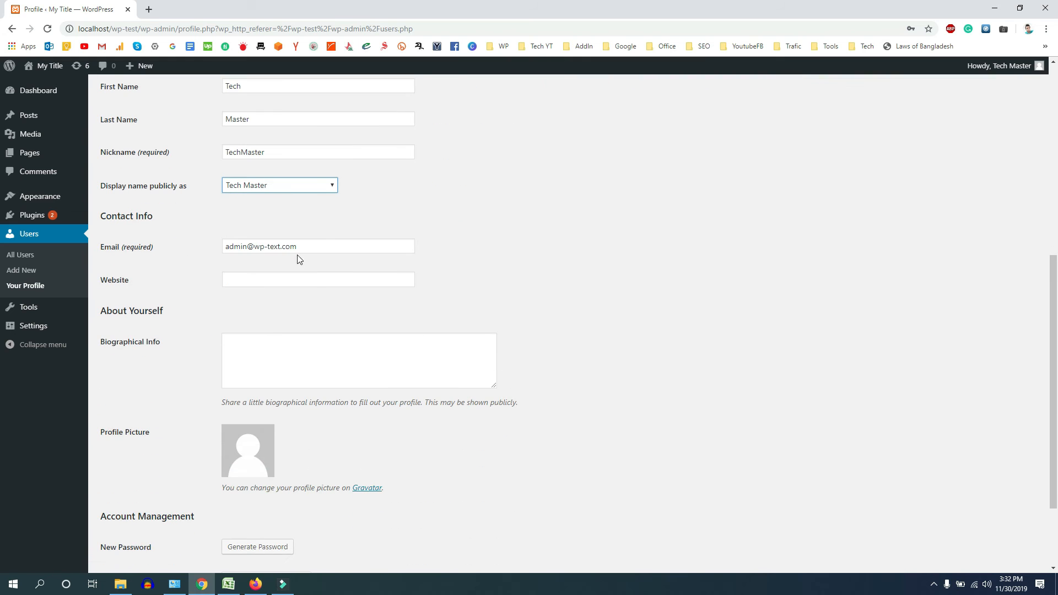
left_click_drag(296, 247, 203, 254)
left_click(191, 271)
scroll(189, 329, "down", 2)
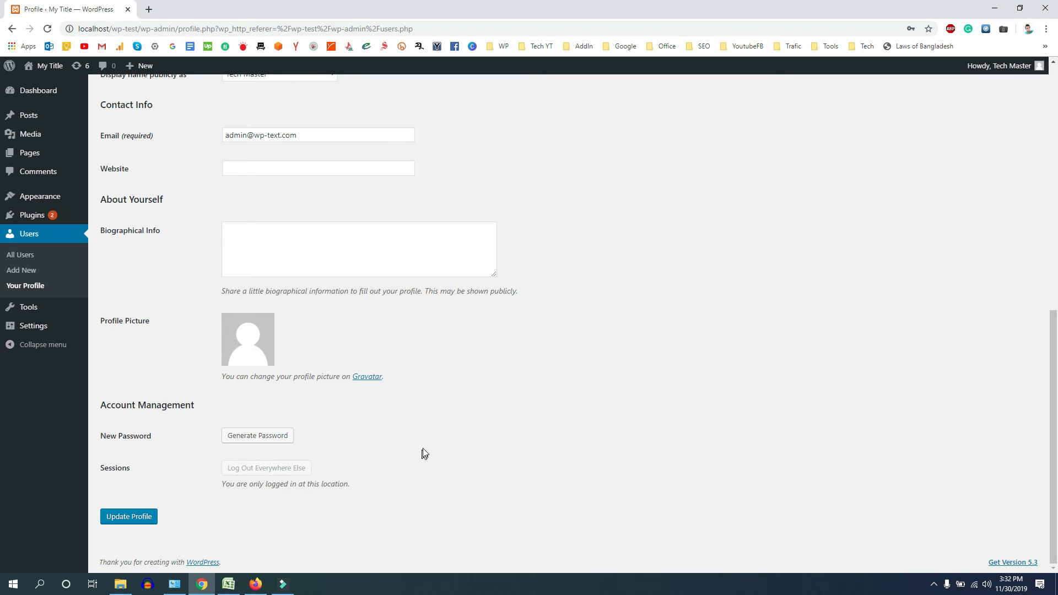
left_click(108, 519)
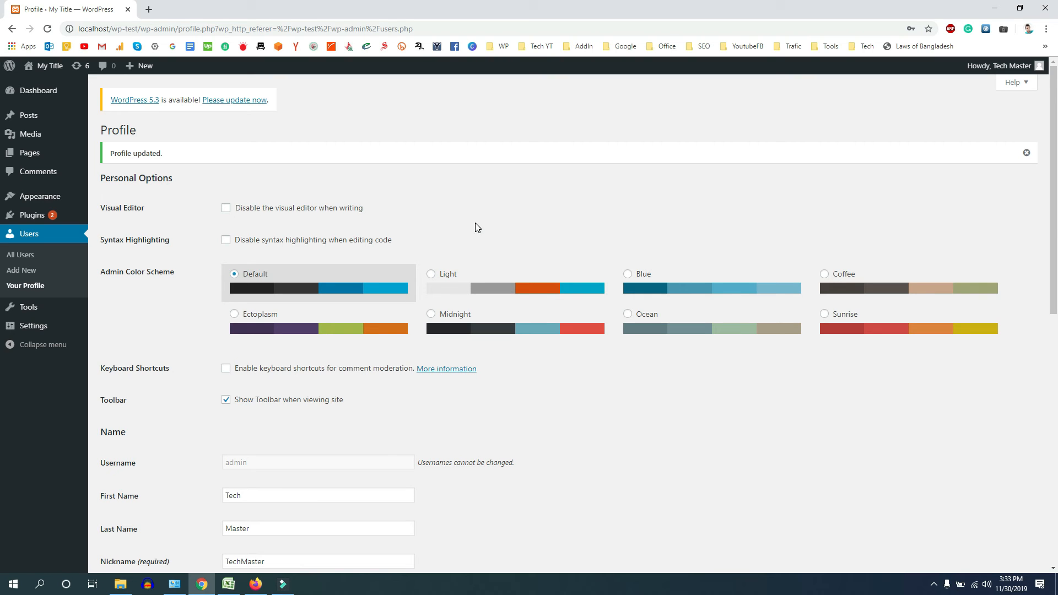
- Open the Tools page to examine the available tools
mouse_move(44, 199)
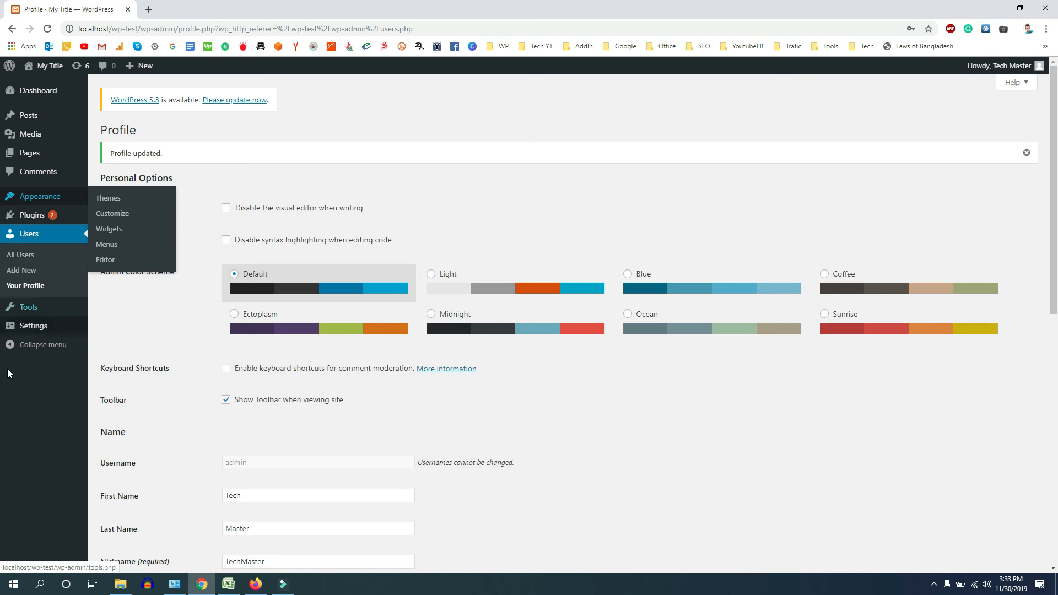
mouse_move(26, 313)
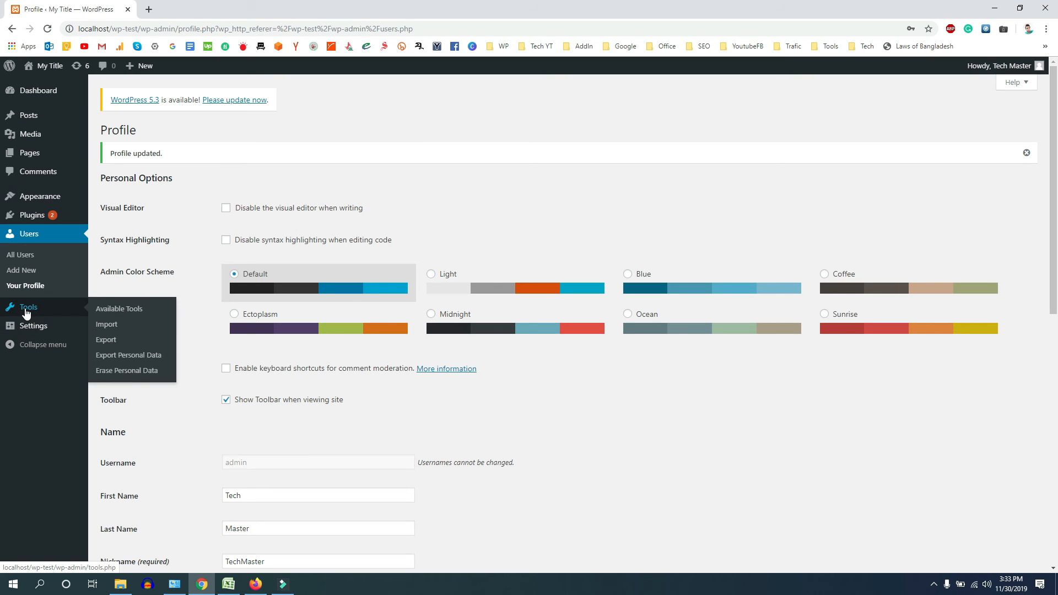
left_click(31, 315)
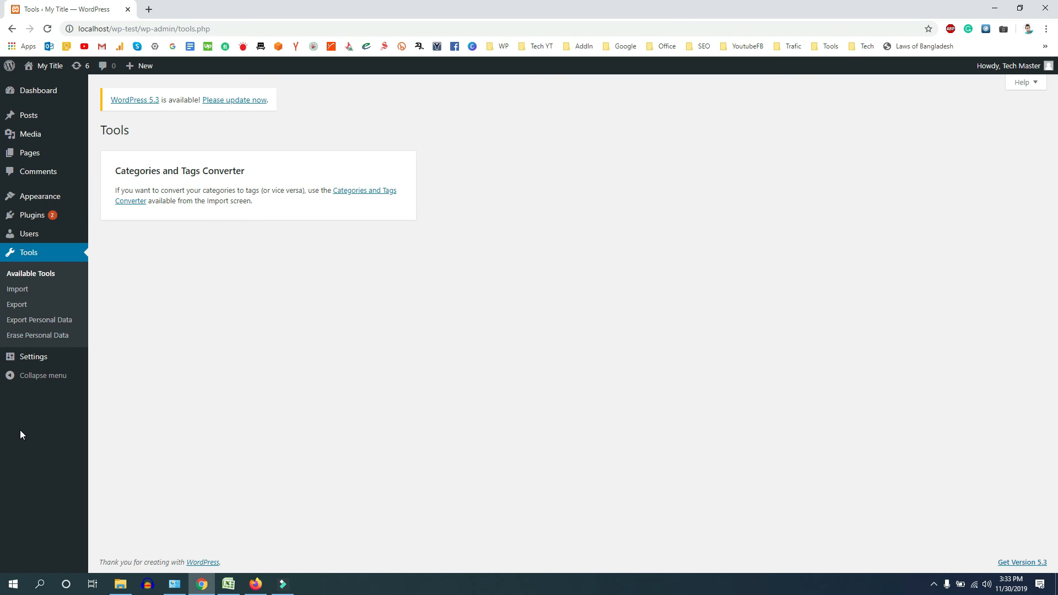
- Delete the Akismet Anti-Spam and Hello Dolly plugins together with a bulk action
left_click(39, 222)
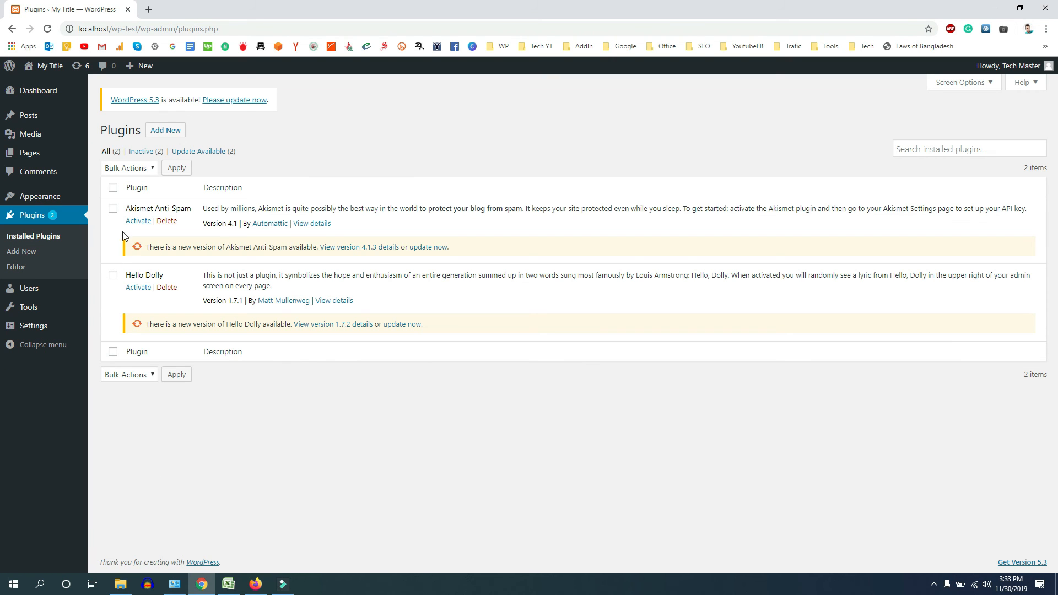
left_click(113, 208)
left_click(112, 277)
left_click(138, 168)
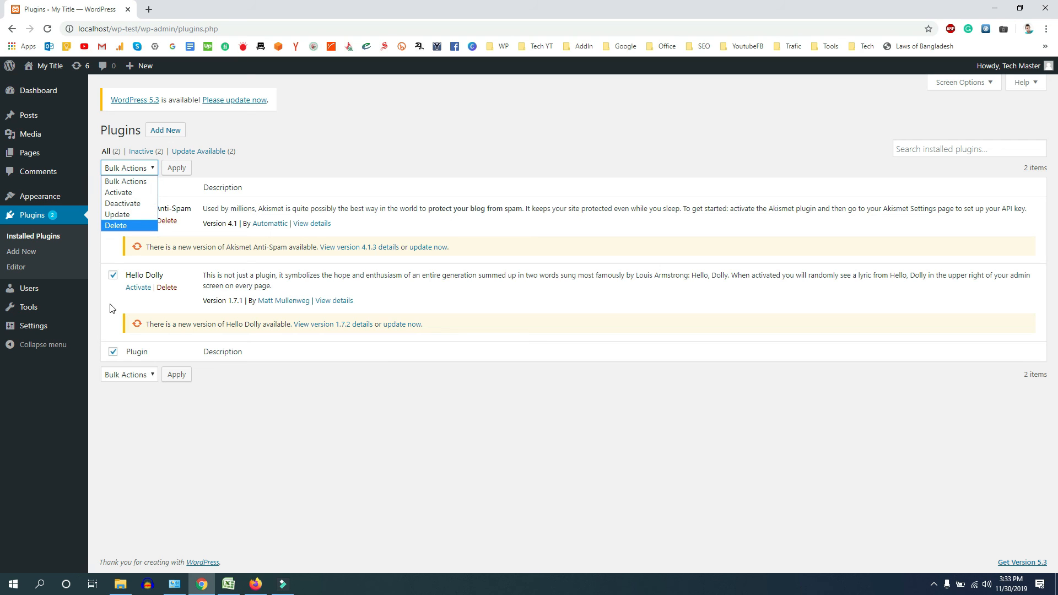
left_click(120, 226)
left_click(169, 172)
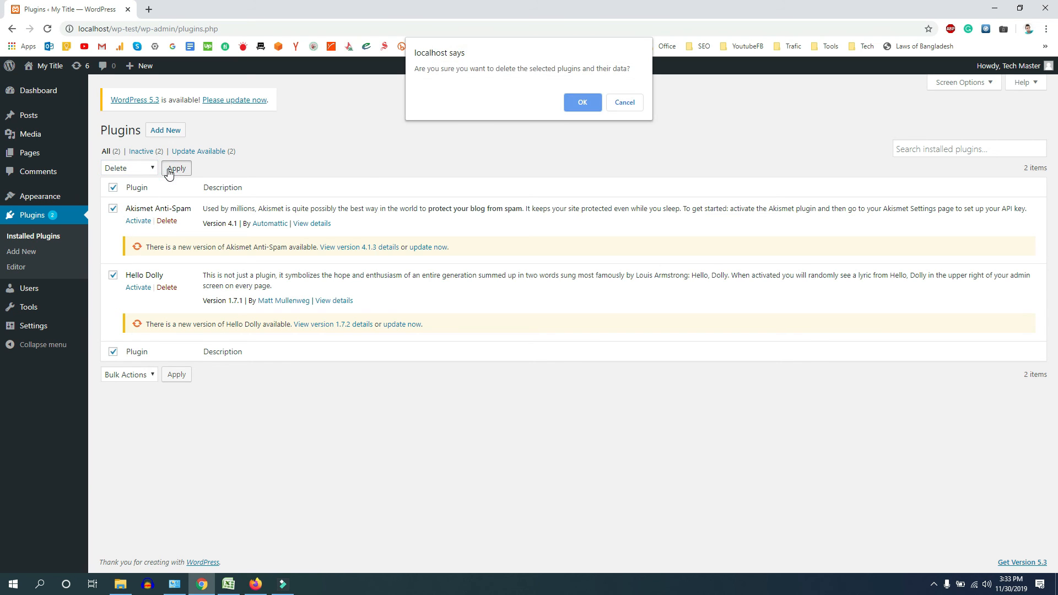
left_click(575, 103)
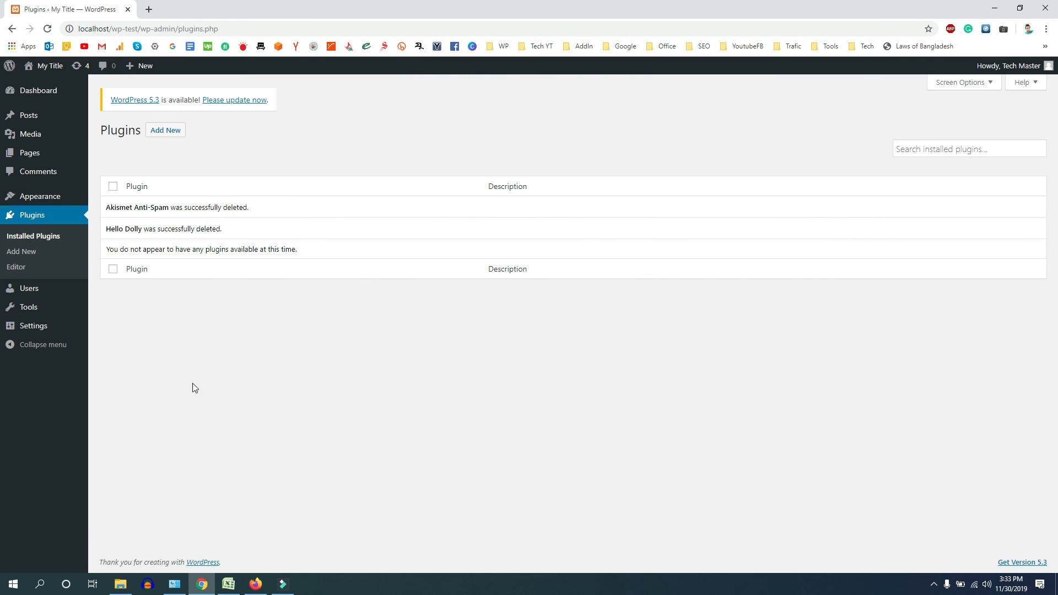
- Move the "Hello world!" post to the trash with a bulk action in the Posts list
left_click(32, 117)
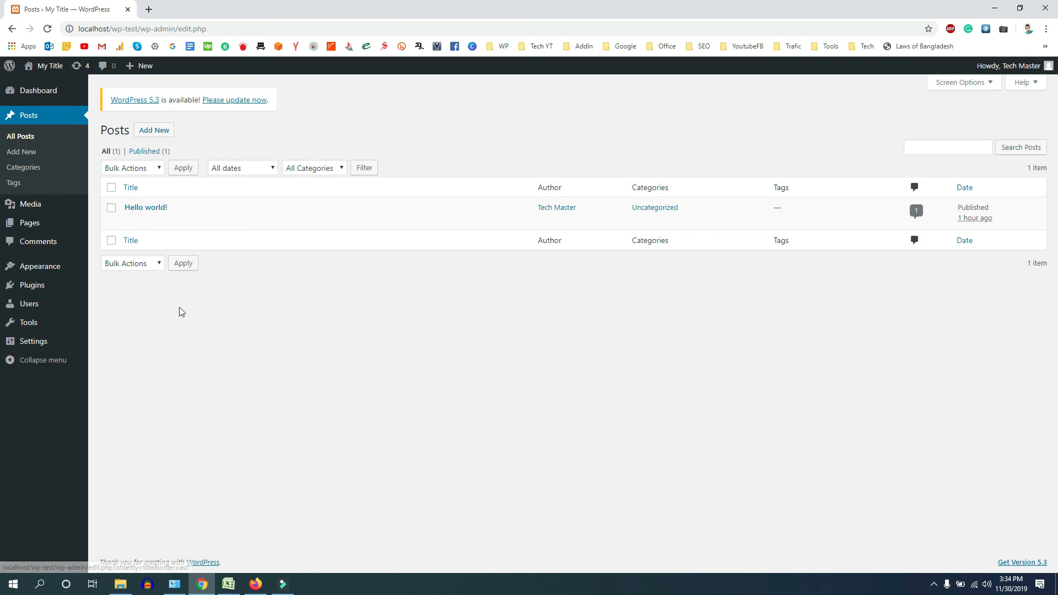
left_click(112, 207)
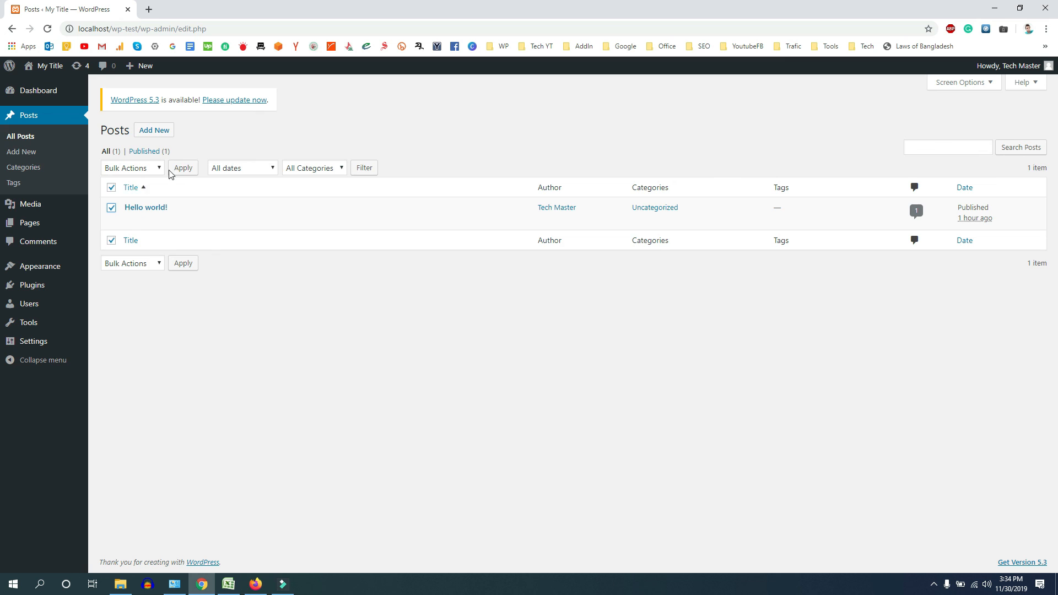
left_click(144, 167)
left_click(124, 206)
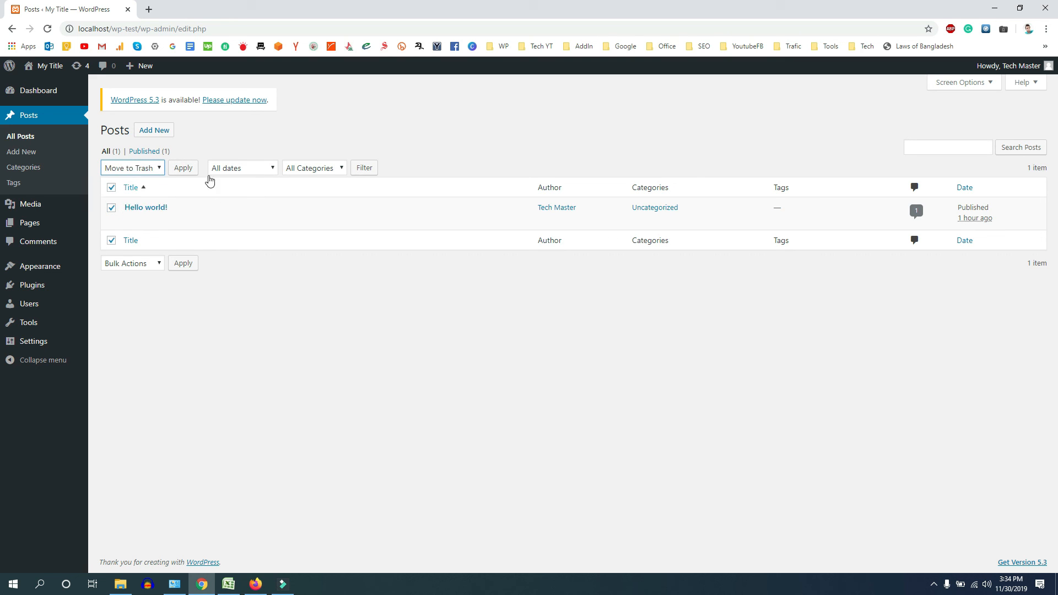
left_click(184, 168)
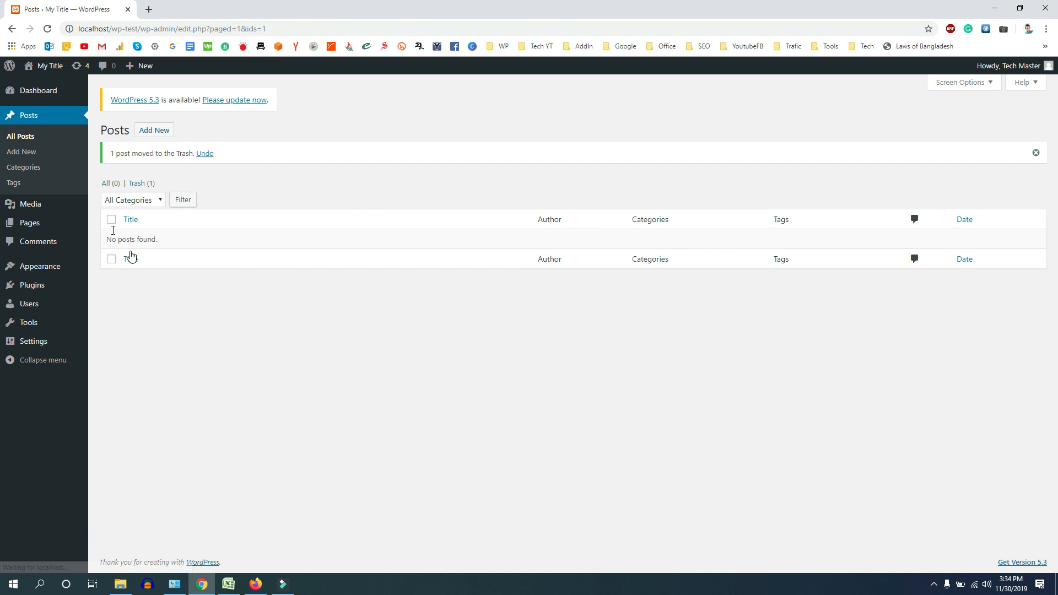
- Move the "Sample Page" to the trash with a bulk action in the Pages list
left_click(50, 224)
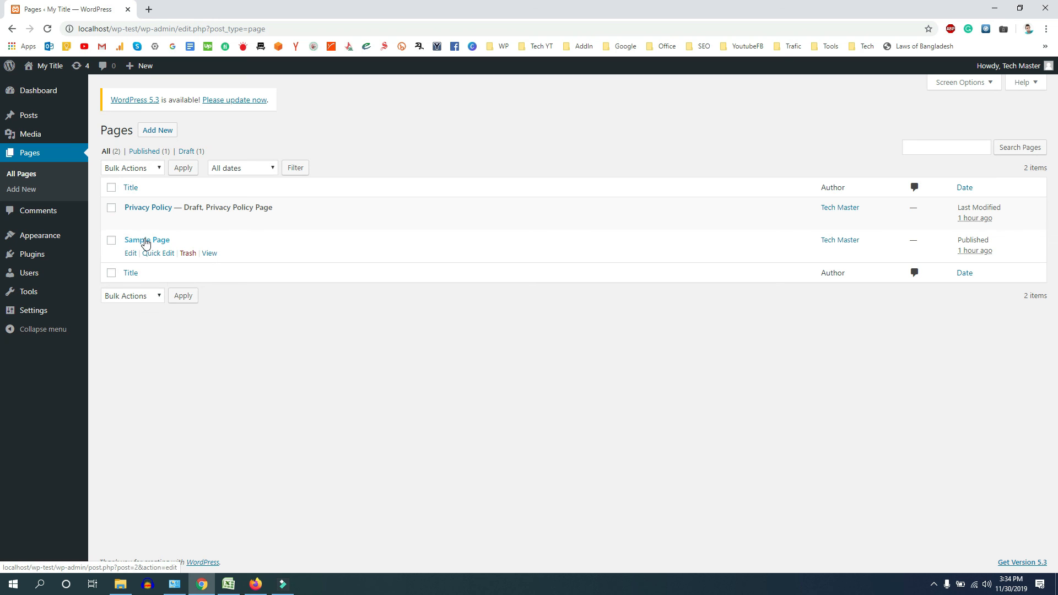
left_click(112, 241)
left_click(137, 168)
left_click(126, 204)
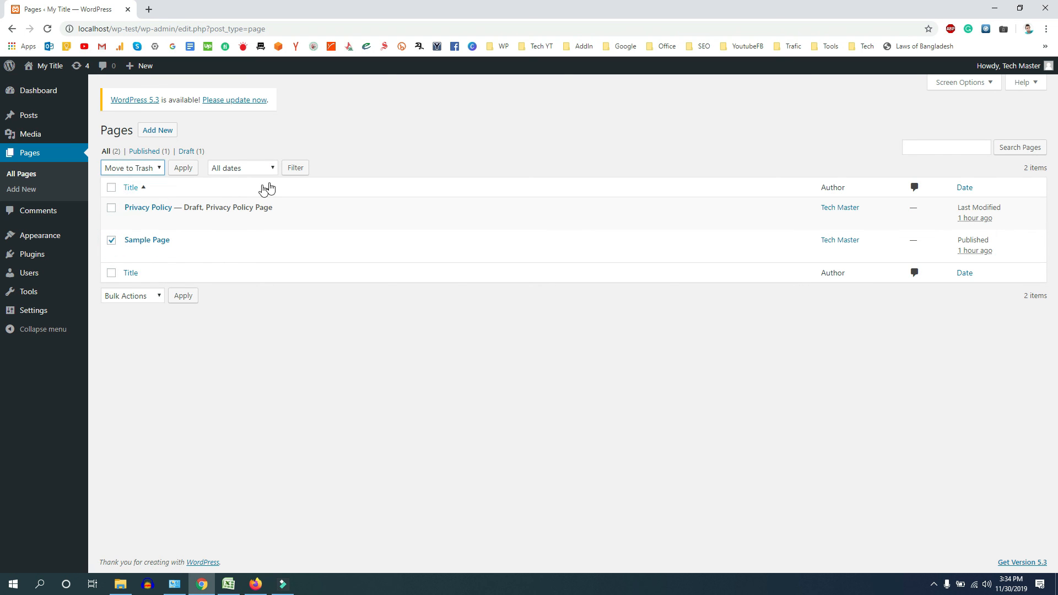
left_click(185, 170)
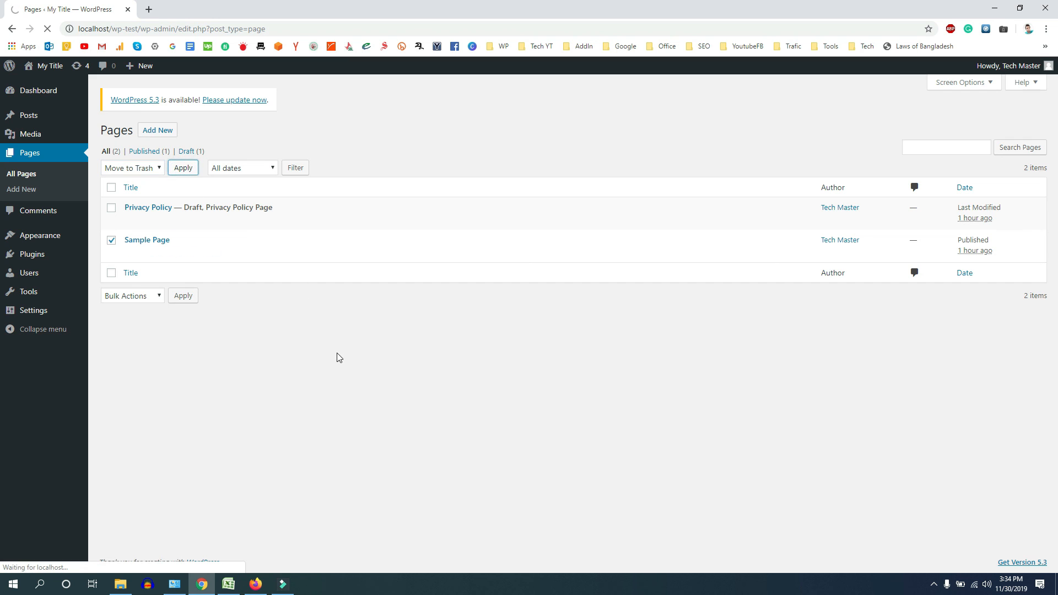